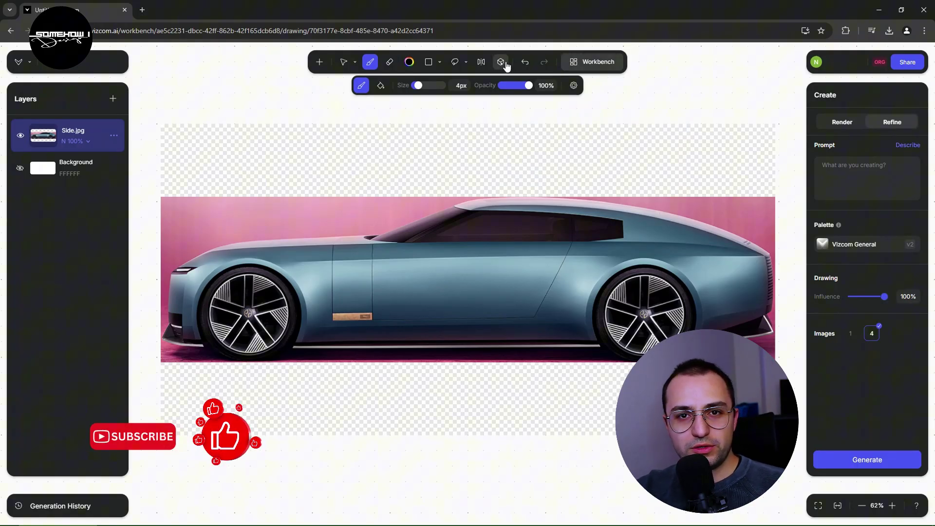
Generate a Standard 3D model from the side-view car image
click(501, 61)
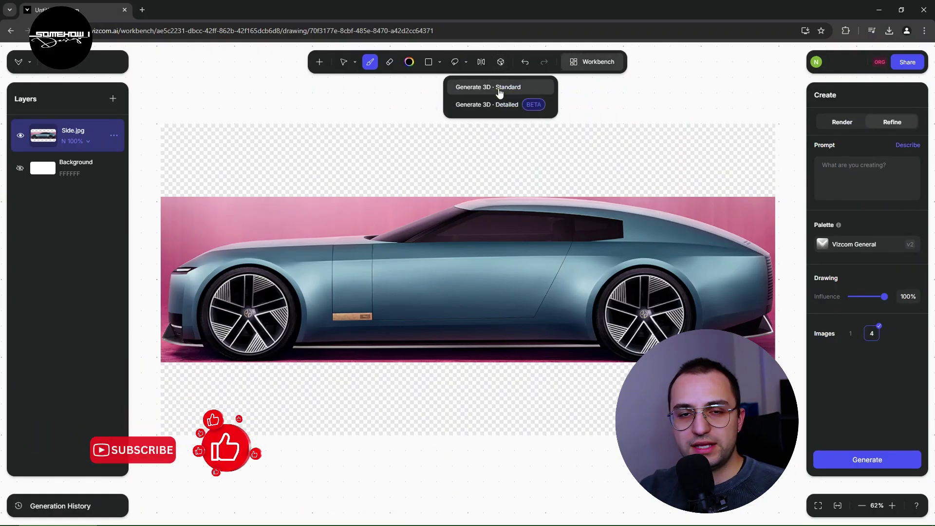
click(499, 88)
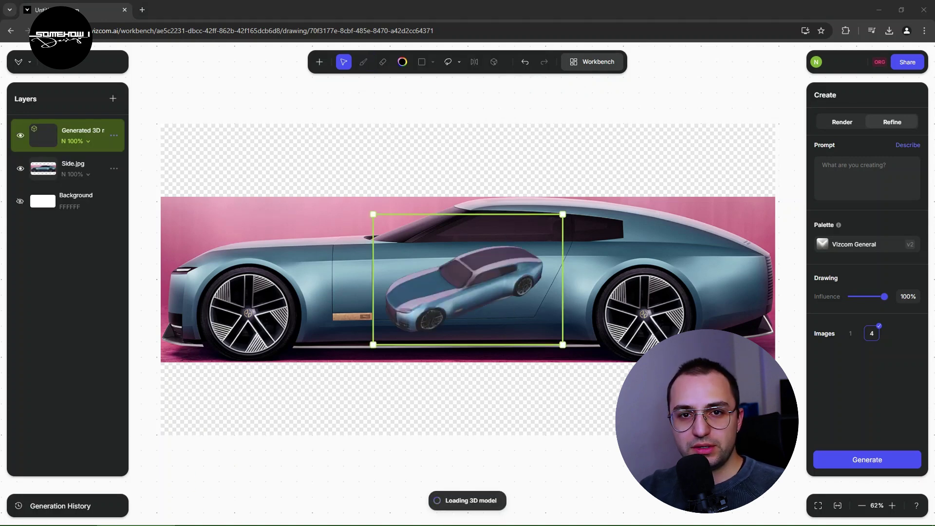
Hide the Side.jpg layer, then enlarge the generated 3D car and rotate it to a three-quarter front view
drag(475, 281, 438, 283)
click(21, 169)
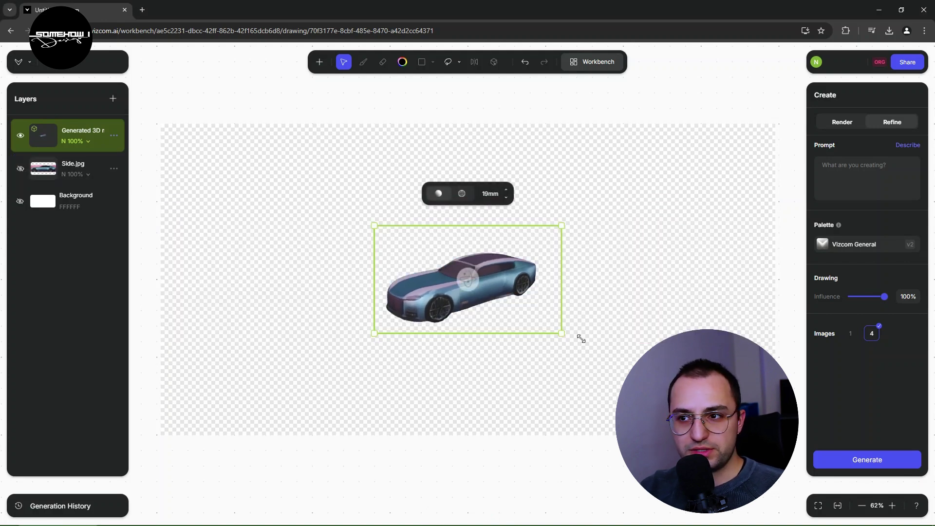
drag(563, 336, 934, 524)
drag(468, 281, 525, 200)
Export the generated 3D model layer
click(115, 138)
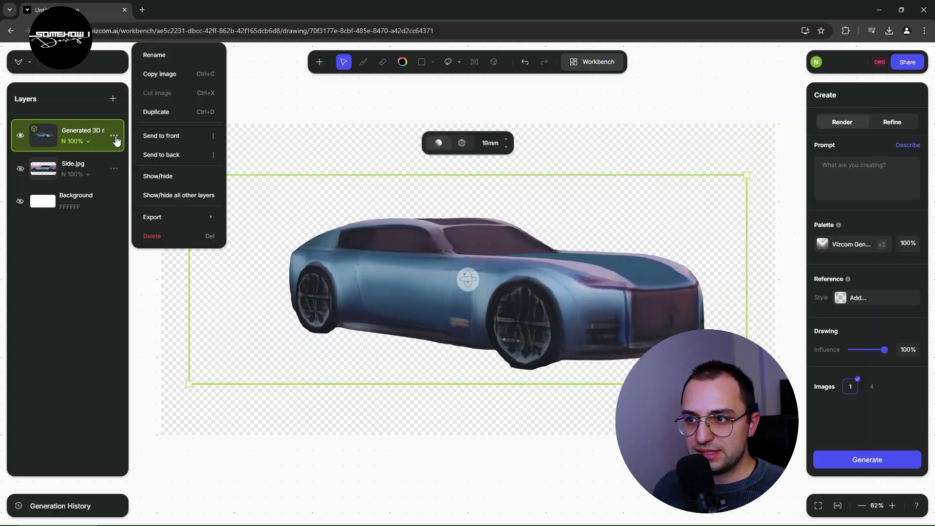
mouse_move(188, 221)
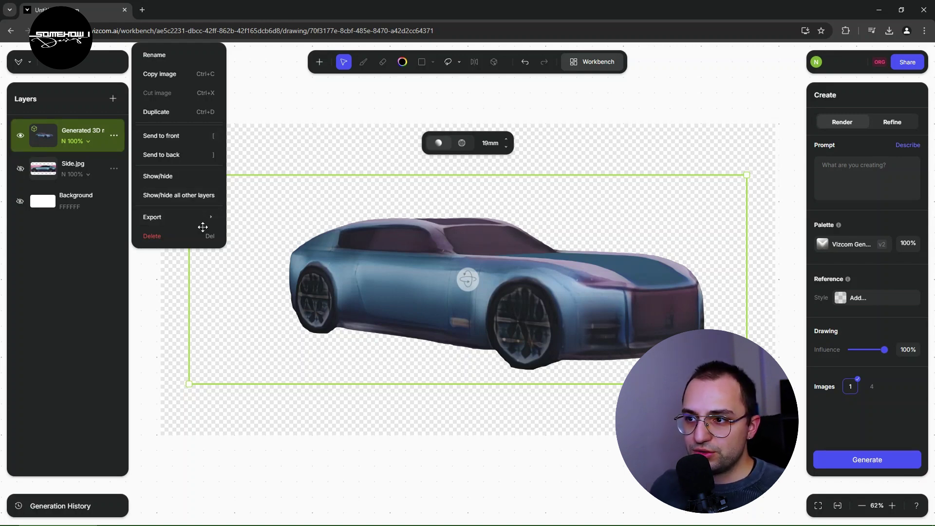
click(246, 257)
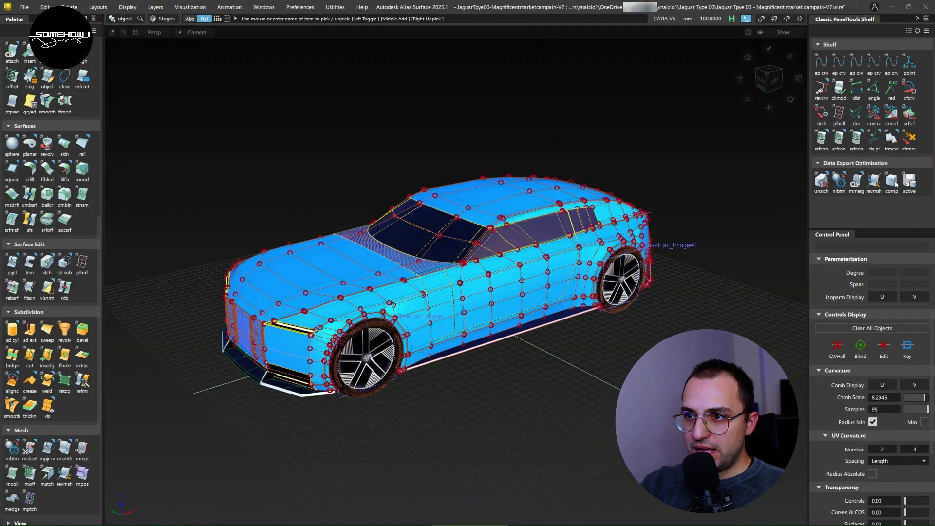
Switch to Autodesk Alias Surface, import the exported 3D car mesh and select it
drag(933, 336, 548, 360)
click(454, 306)
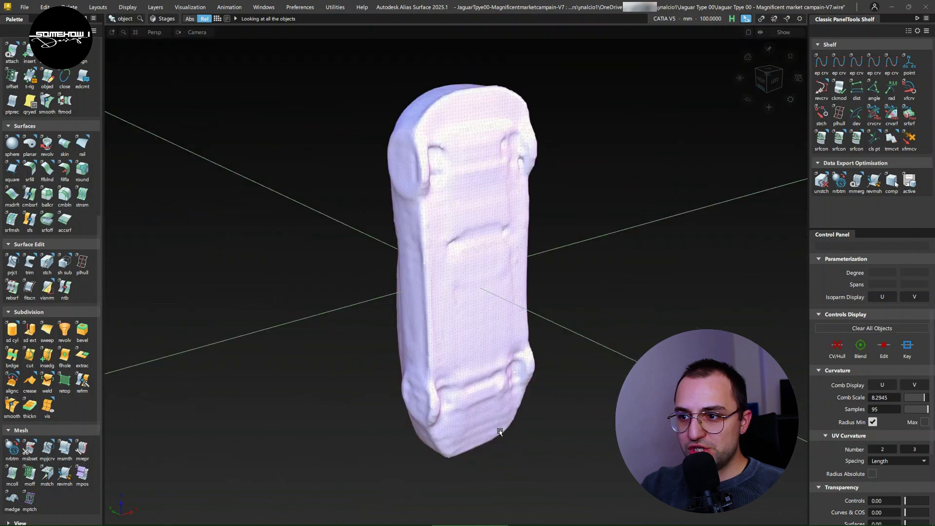
alt+shift+drag(463, 367, 195, 348)
mouse_move(440, 250)
ctrl+shift+mouse_down()
mouse_move(454, 308)
mouse_move(446, 339)
ctrl+shift+mouse_up()
click(475, 294)
ctrl+shift+drag(479, 278, 479, 307)
click(464, 305)
click(505, 275)
alt+shift+drag(505, 275, 476, 244)
click(476, 245)
Try to rotate the imported car mesh freehand, undoing each attempt
ctrl+shift+drag(669, 203, 656, 225)
key(5)
right_drag(656, 225, 595, 267)
key(ctrl+z)
mouse_move(617, 251)
alt+shift+mouse_down()
mouse_move(632, 243)
mouse_move(624, 268)
alt+shift+mouse_up()
middle_drag(623, 271, 555, 328)
key(ctrl+z)
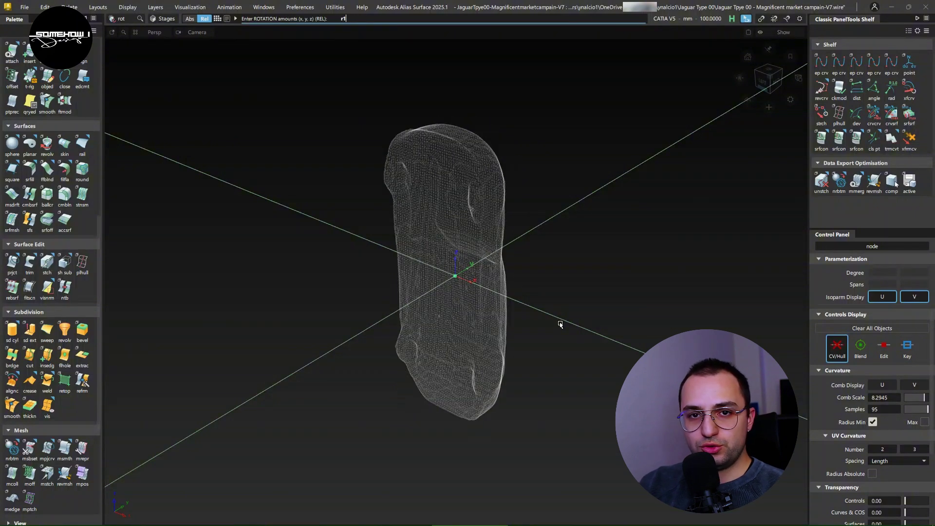
Rotate the car mesh 90 degrees about the X axis so it lies level, and display it shaded
key(Return)
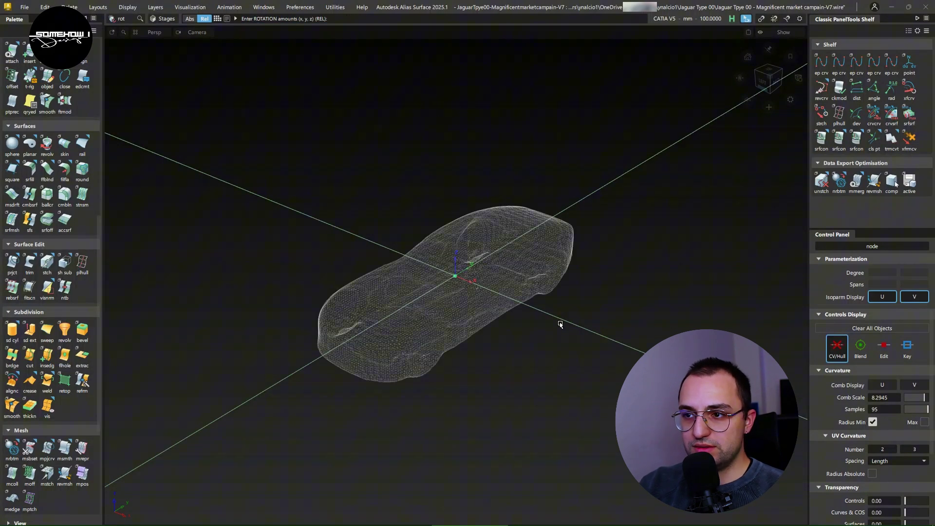
key(F1)
alt+shift+drag(480, 286, 787, 278)
alt+shift+drag(431, 289, 551, 268)
Try to rotate the car mesh by 0,0,90 about the Z axis
ctrl+shift+right_drag(621, 221, 619, 236)
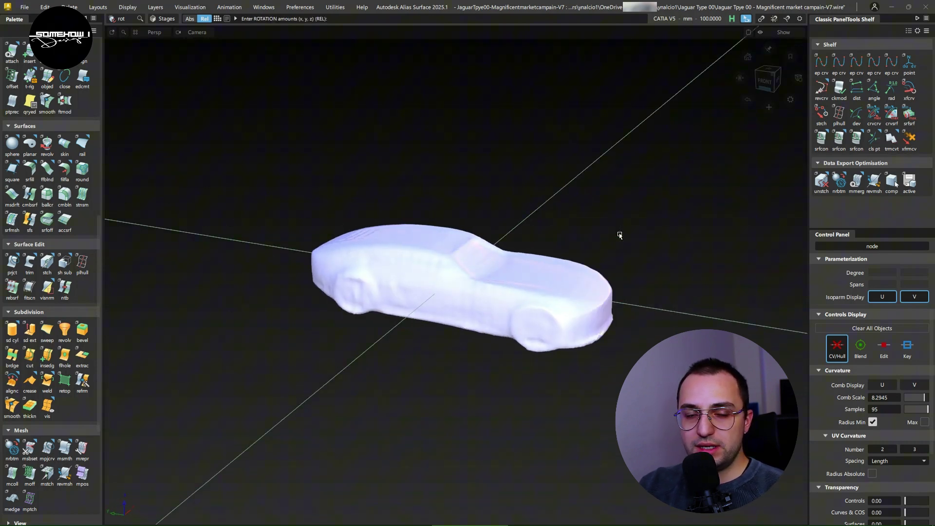
text(0,0,90)
key(Return)
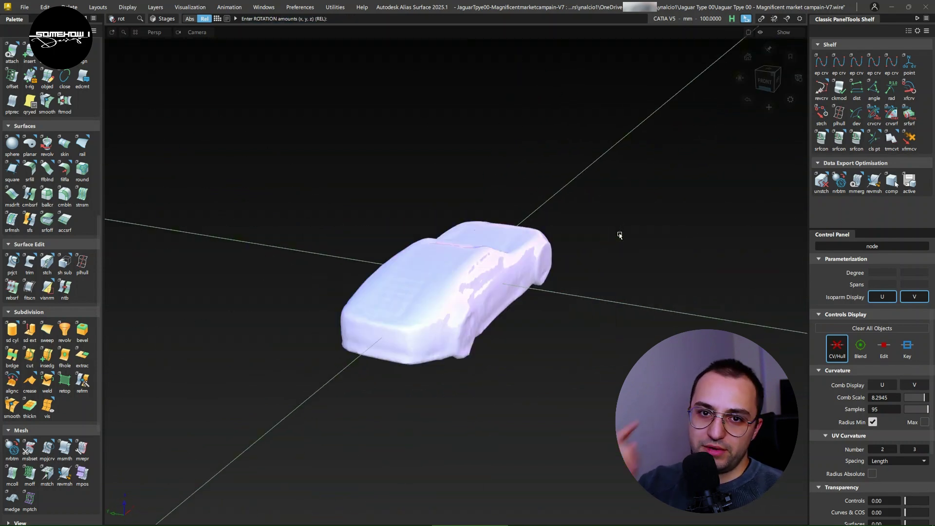
Rotate the car mesh by 0,0,-90 so it faces forward
text(0,0,)
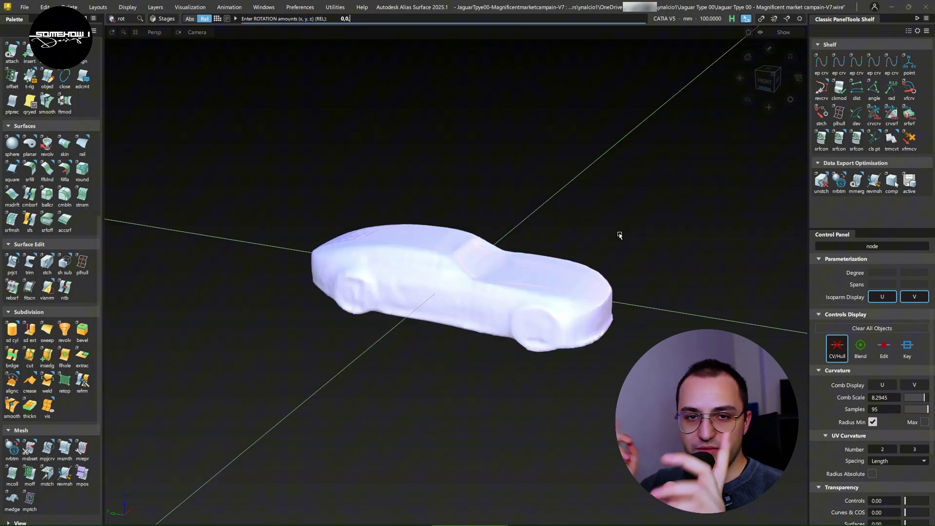
text(-90)
key(Return)
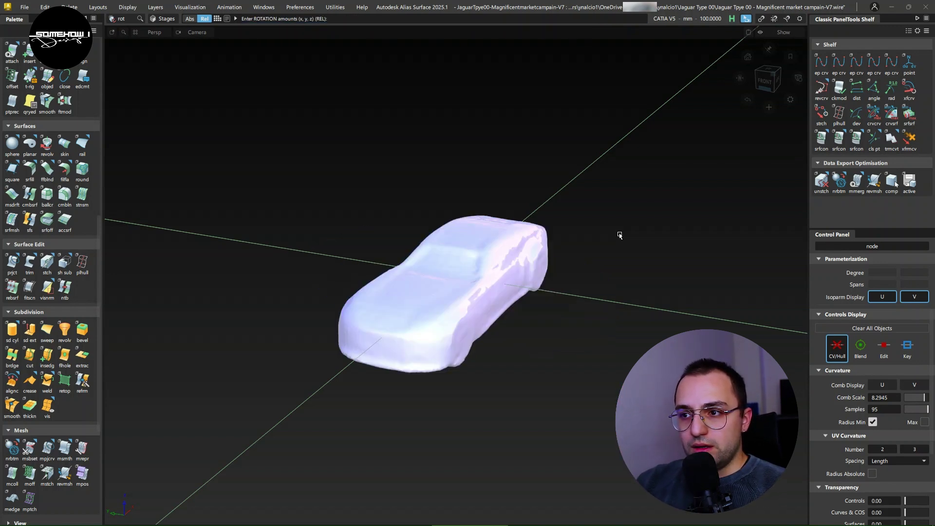
Undo the trial scaling of the car mesh
alt+shift+drag(619, 236, 495, 230)
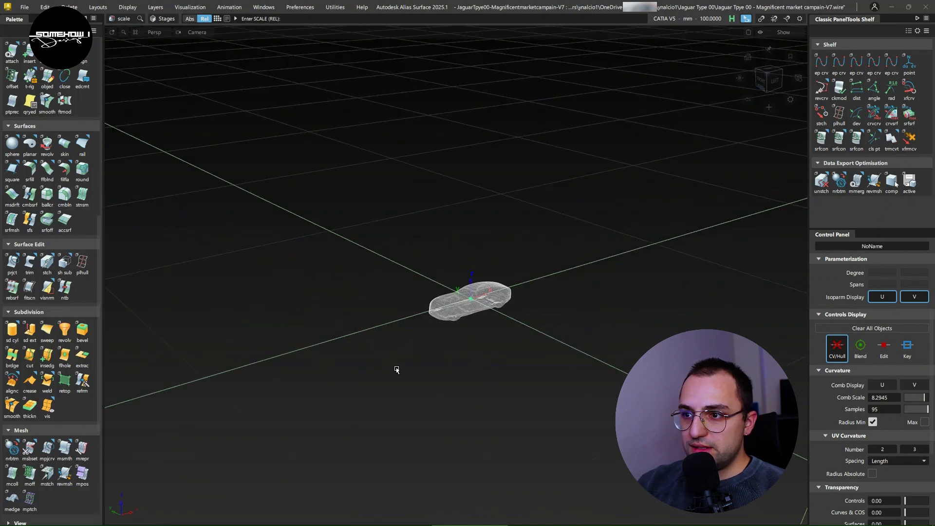
key(ctrl+z)
key(ctrl+z)
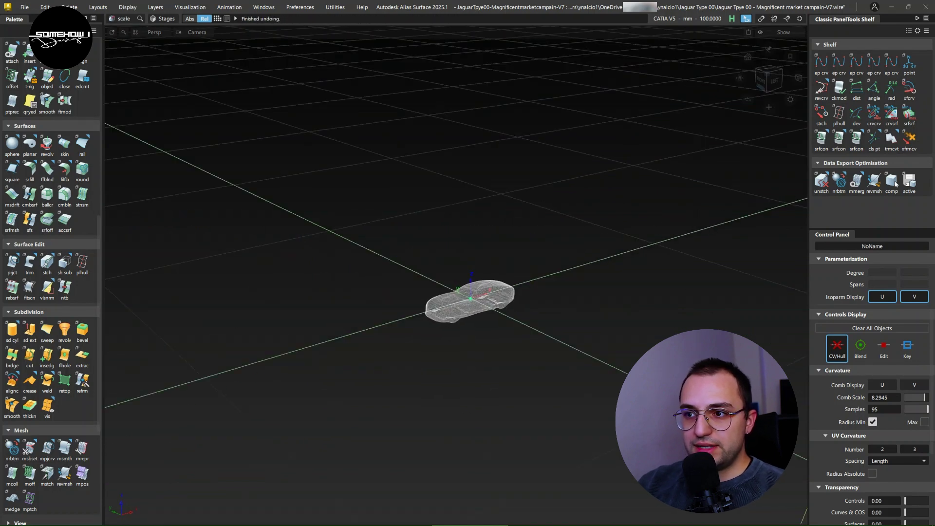
key(ctrl+z)
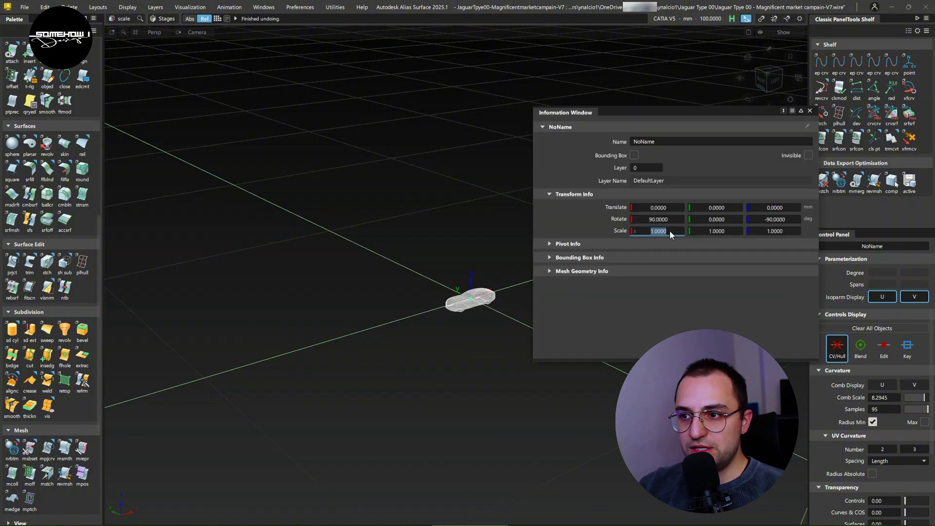
Set the car mesh's X, Y and Z scale to 10
text(10)
key(Tab)
text(10)
key(Tab)
text(10)
key(Tab)
key(Return)
Set the car mesh's X, Y and Z scale to 100 and compare it with the existing car model
text(100)
key(Tab)
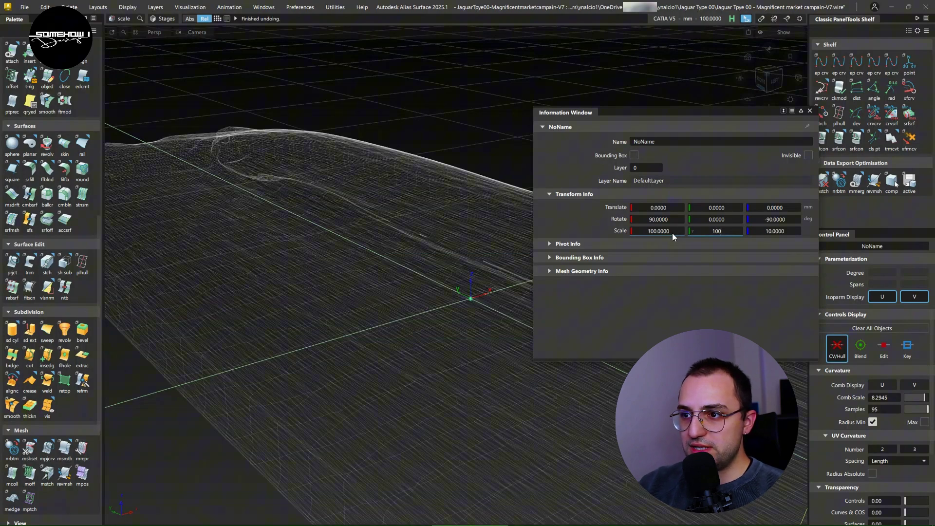
text(100)
key(Tab)
text(100)
key(Tab)
scroll(346, 276, down, 10)
alt+shift+middle_drag(347, 276, 353, 312)
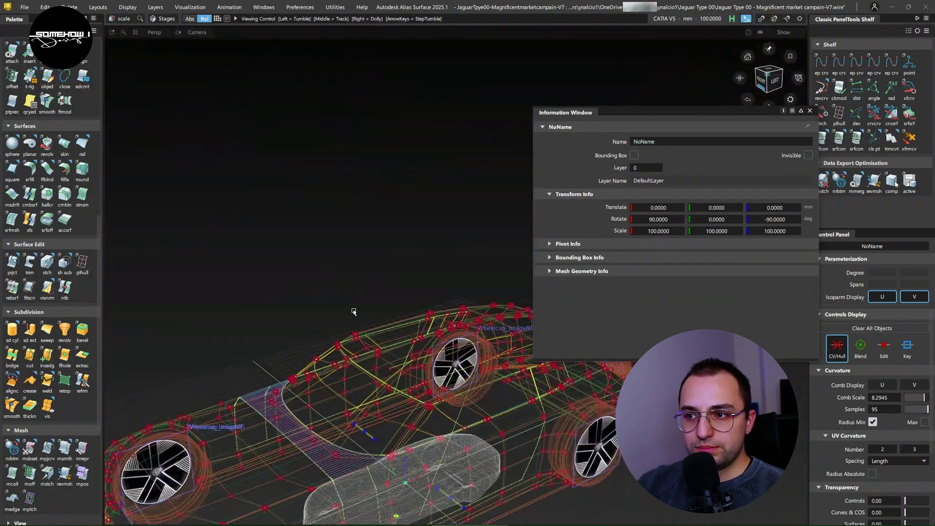
alt+shift+middle_drag(397, 251, 404, 230)
key(ctrl+z)
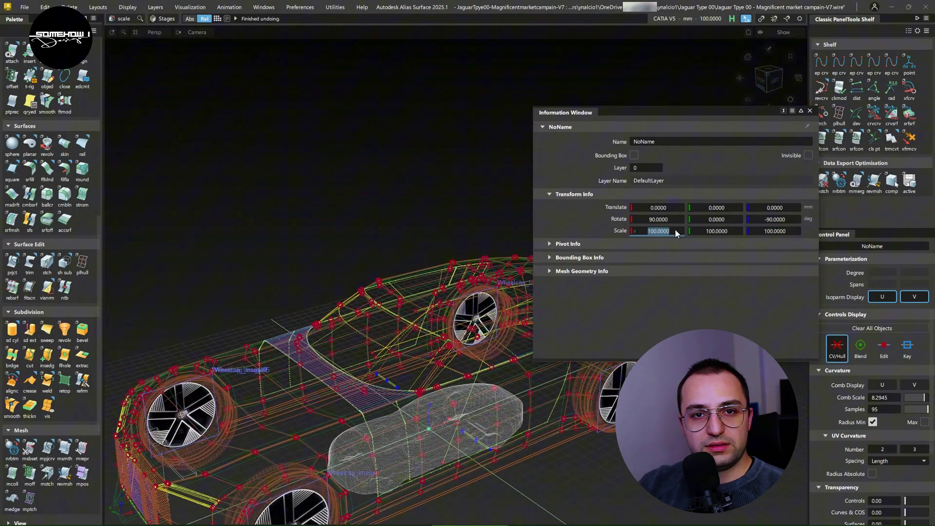
Set the car mesh's X, Y and Z scale to 1000 and compare its size with the existing car model
click(675, 230)
text(1000)
key(Tab)
text(1000)
key(Tab)
text(1000)
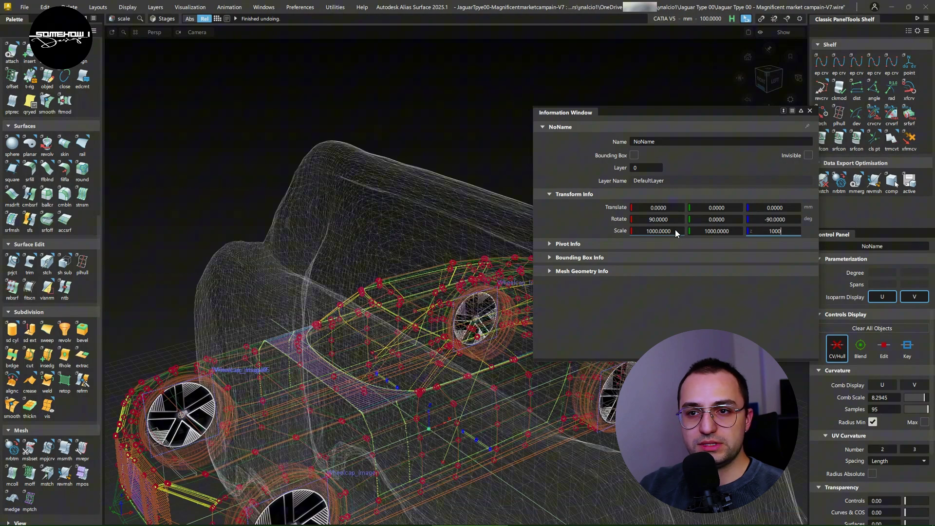
key(Tab)
scroll(356, 336, down, 5)
scroll(357, 336, down, 5)
alt+shift+middle_drag(336, 355, 392, 213)
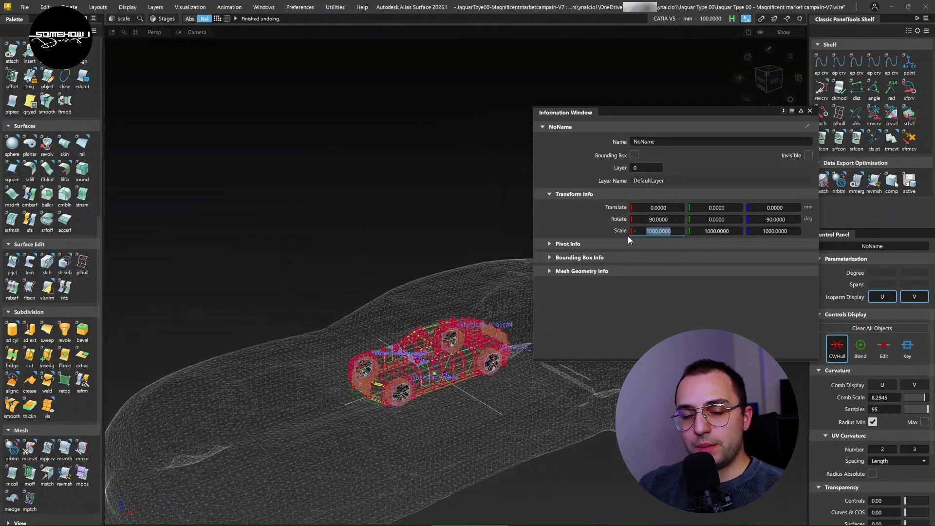
Set the car mesh's X, Y and Z scale to 500
text(500)
key(Tab)
text(500)
key(Tab)
text(500)
key(Tab)
alt+shift+drag(454, 324, 645, 233)
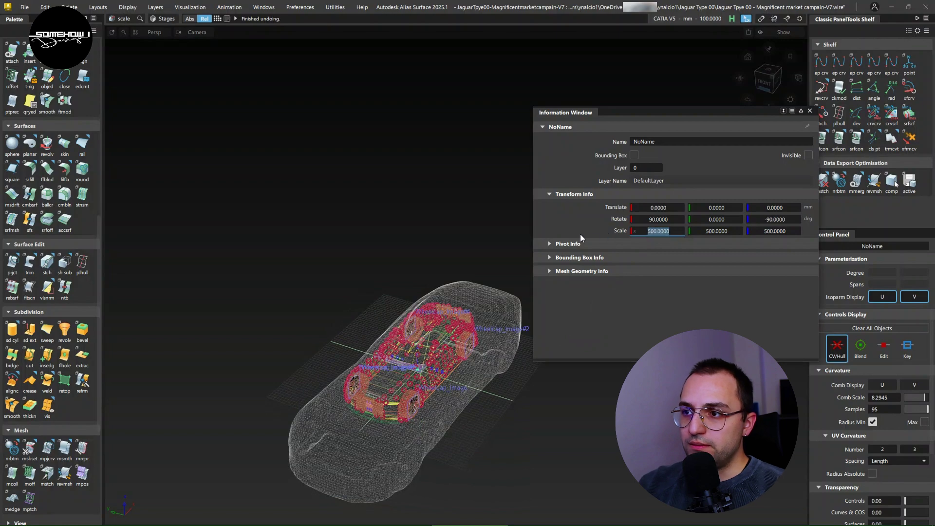
Set the car mesh's X, Y and Z scale to 250
text(250)
key(Tab)
text(250)
key(Tab)
text(250)
key(Tab)
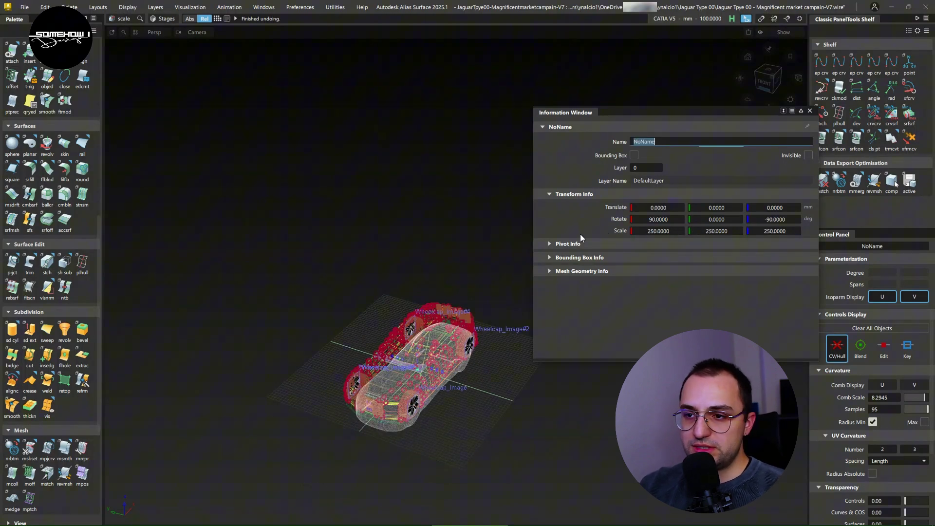
Raise the car mesh about 531 mm in Z in the side view to match the existing car model's height
alt+shift+right_drag(422, 377, 507, 361)
alt+shift+drag(508, 360, 260, 294)
key(F6)
ctrl+shift+middle_click(417, 438)
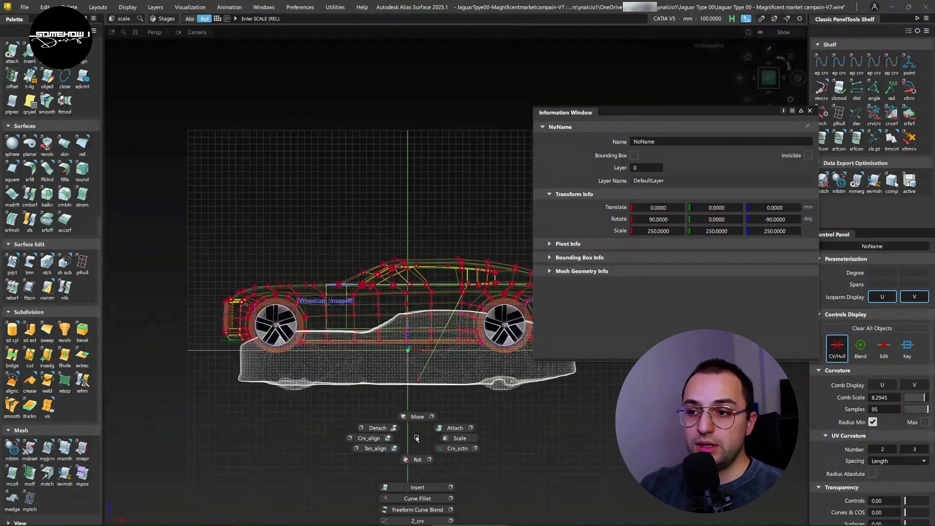
ctrl+shift+middle_drag(417, 429, 399, 413)
right_drag(432, 423, 489, 396)
alt+shift+drag(457, 388, 480, 383)
alt+shift+right_drag(408, 365, 423, 355)
alt+shift+drag(424, 355, 455, 338)
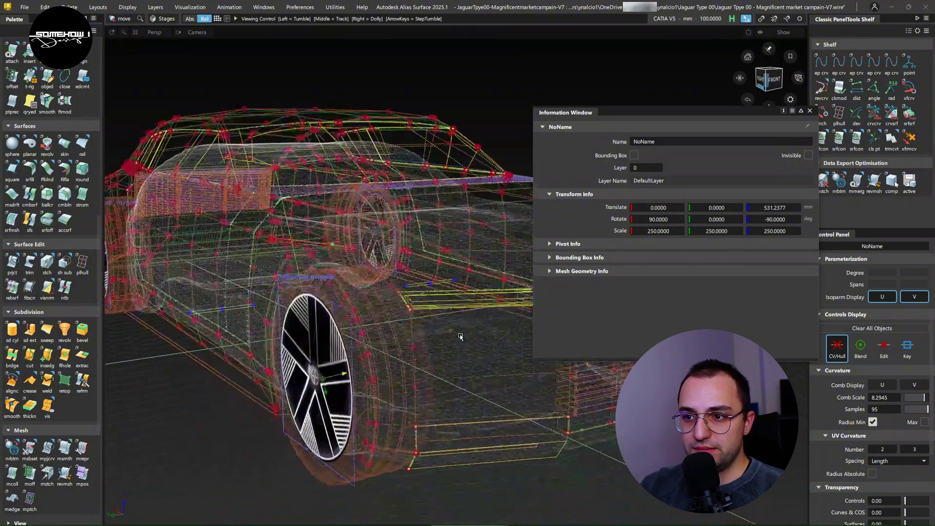
Move the car mesh beside the existing car model, to about -2626 mm in Y and 637 mm in Z
alt+shift+right_drag(455, 338, 446, 338)
alt+shift+drag(445, 338, 395, 334)
alt+shift+right_drag(395, 334, 370, 341)
alt+shift+drag(371, 382, 246, 389)
alt+shift+middle_drag(439, 448, 326, 426)
alt+shift+right_drag(351, 428, 320, 434)
ctrl+shift+middle_drag(320, 434, 336, 433)
drag(298, 430, 320, 426)
ctrl+shift+middle_drag(320, 426, 315, 437)
right_drag(314, 438, 315, 437)
drag(314, 437, 380, 398)
drag(320, 363, 605, 403)
Set the car mesh's X, Y and Z scale to 280 and move the Information Window out of the modeling view
text(280)
key(Tab)
text(280)
key(Tab)
text(280)
key(Tab)
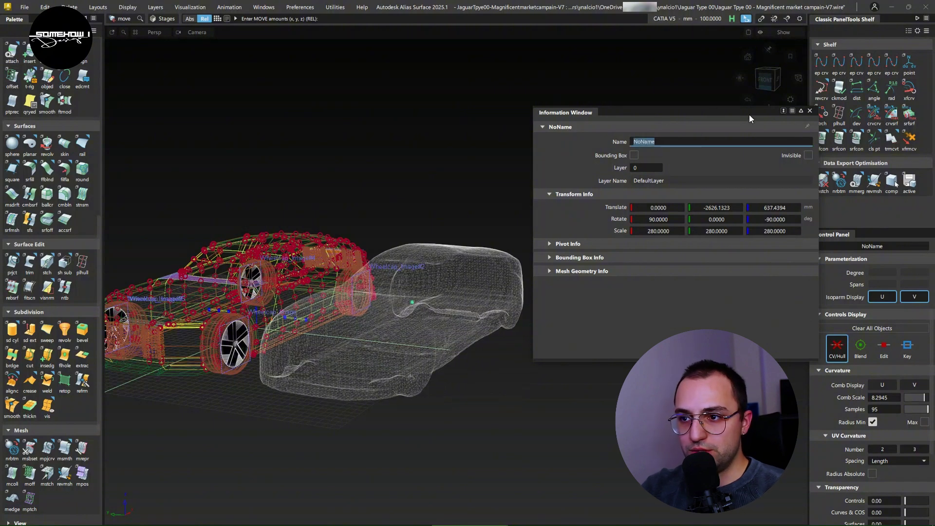
drag(692, 117, 551, 140)
drag(424, 137, 1, 282)
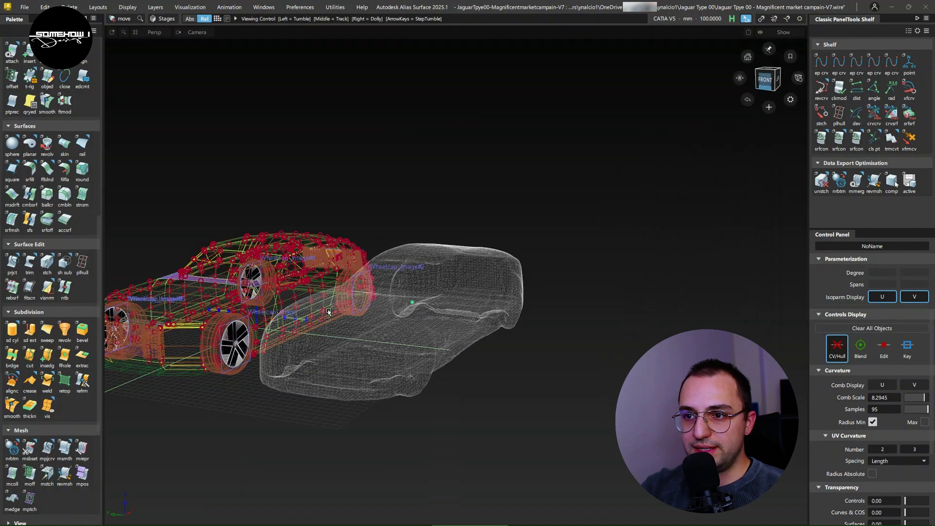
Rotate the car mesh about 1.8 degrees around Z in the top view to align it parallel to the existing car model
alt+shift+drag(365, 314, 378, 317)
mouse_move(297, 308)
alt+shift+mouse_down()
mouse_move(354, 328)
mouse_move(487, 307)
mouse_move(449, 307)
mouse_move(218, 371)
alt+shift+mouse_up()
alt+shift+click(769, 76)
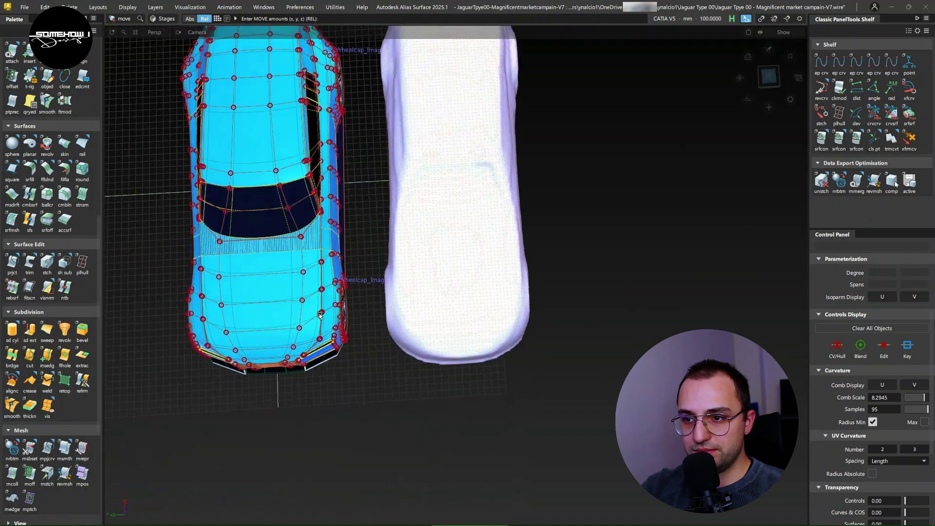
alt+shift+right_drag(386, 209, 402, 227)
alt+shift+middle_drag(402, 228, 448, 315)
click(493, 296)
ctrl+shift+middle_drag(643, 266, 643, 287)
right_drag(645, 287, 655, 278)
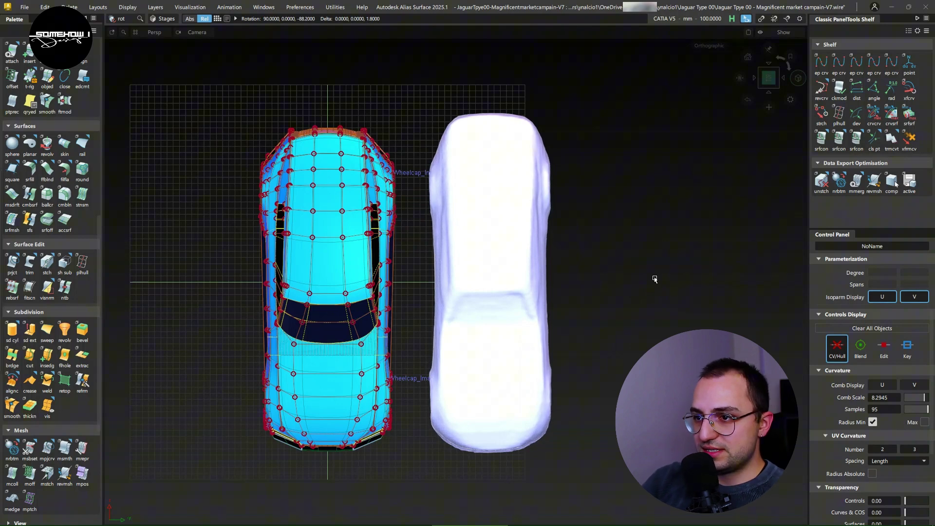
ctrl+shift+drag(602, 313, 595, 304)
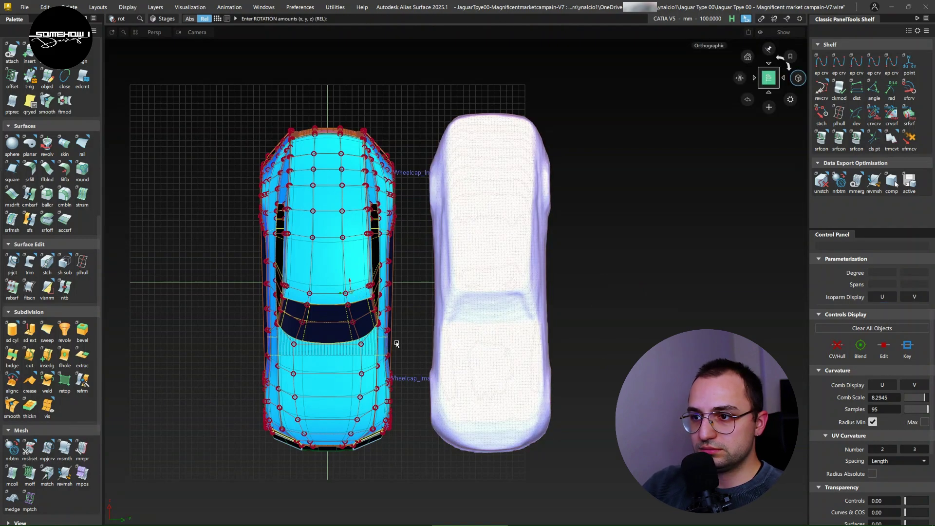
Isolate the blue car body and the imported mesh by hiding all other objects
alt+shift+right_drag(406, 346, 373, 302)
alt+shift+drag(373, 302, 369, 261)
click(419, 304)
click(503, 328)
alt+shift+drag(504, 328, 491, 314)
key(alt+h)
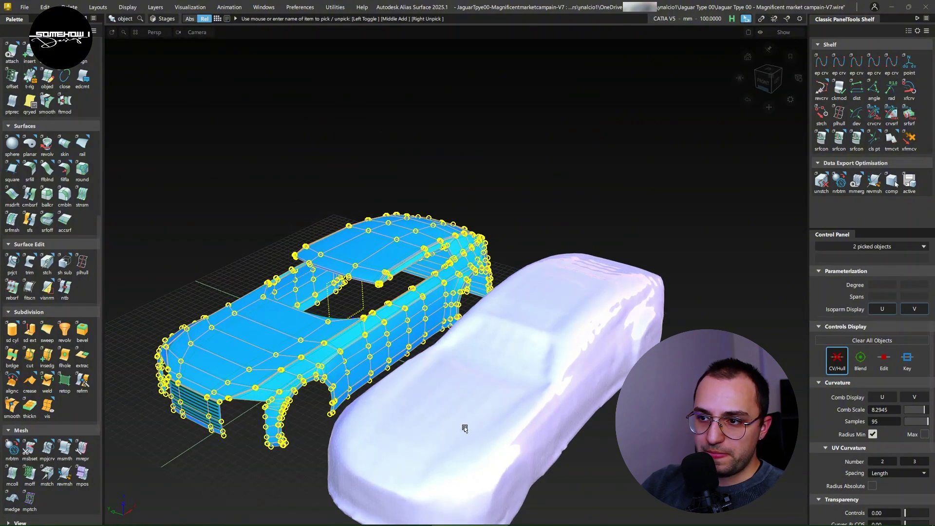
Move the car body's rear control vertices about 243 mm rearward in the side view to match the mesh
ctrl+shift+drag(463, 432, 453, 399)
key(F6)
alt+shift+right_drag(466, 403, 495, 355)
alt+shift+middle_drag(494, 354, 447, 339)
ctrl+shift+drag(449, 288, 611, 406)
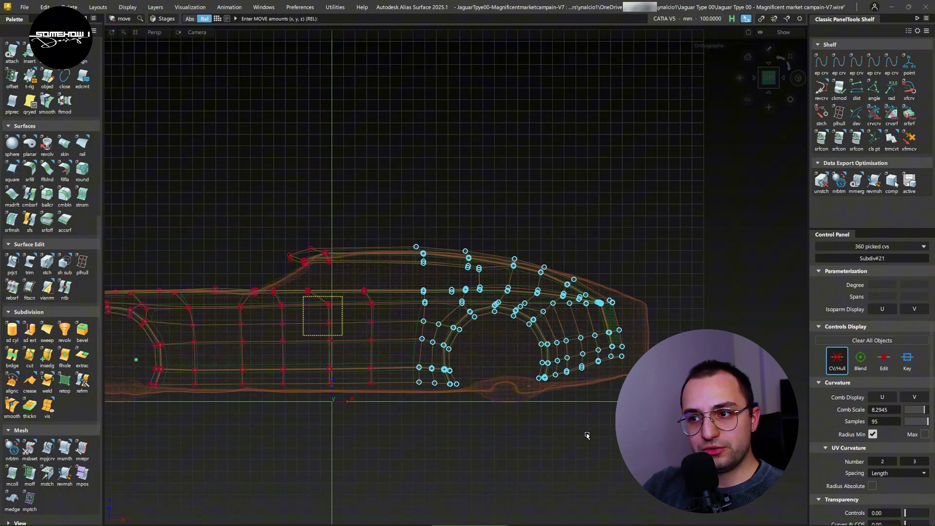
middle_drag(605, 434, 615, 434)
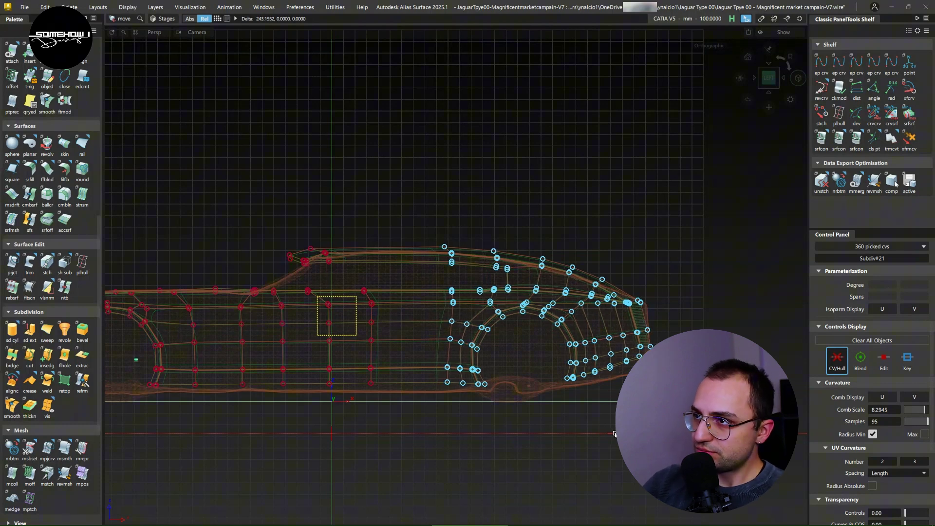
Shift the control vertices at the front edge of the roof slightly rearward
alt+shift+middle_drag(381, 376, 483, 374)
ctrl+shift+drag(370, 239, 451, 276)
ctrl+shift+right_drag(556, 505, 558, 463)
middle_drag(564, 456, 580, 454)
Shift the column of control vertices at the middle of the roof slightly forward
scroll(513, 249, down, 1)
mouse_move(513, 248)
ctrl+shift+mouse_down()
mouse_move(507, 257)
mouse_move(527, 249)
ctrl+shift+mouse_up()
drag(531, 238, 557, 266)
ctrl+shift+right_drag(627, 443, 629, 409)
middle_drag(630, 406, 608, 406)
Clear the selection and hide the grid in the modeling view
key(ctrl+shift+n)
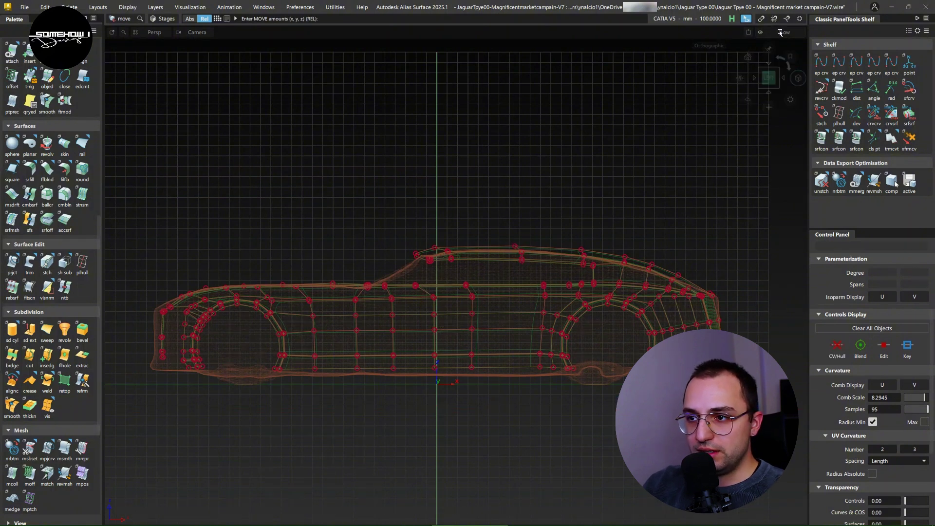
click(784, 32)
click(784, 104)
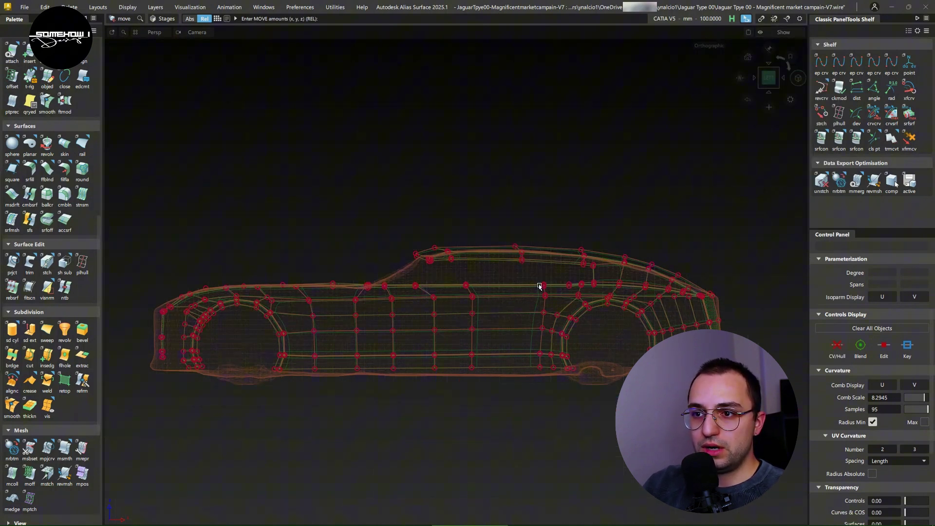
Shift the control vertices at the front end of the car body slightly forward in the side view
alt+shift+right_drag(362, 345, 419, 312)
alt+shift+middle_drag(419, 312, 561, 281)
ctrl+shift+drag(287, 337, 356, 338)
drag(186, 229, 326, 337)
drag(430, 424, 435, 432)
ctrl+shift+right_drag(465, 432, 463, 407)
middle_drag(453, 407, 445, 407)
Show the models shaded and compare the plan shape of the car body with the reference mesh from above
alt+shift+drag(455, 384, 492, 388)
key(F10)
mouse_move(539, 357)
alt+shift+mouse_down()
mouse_move(473, 319)
mouse_move(551, 372)
mouse_move(593, 359)
alt+shift+mouse_up()
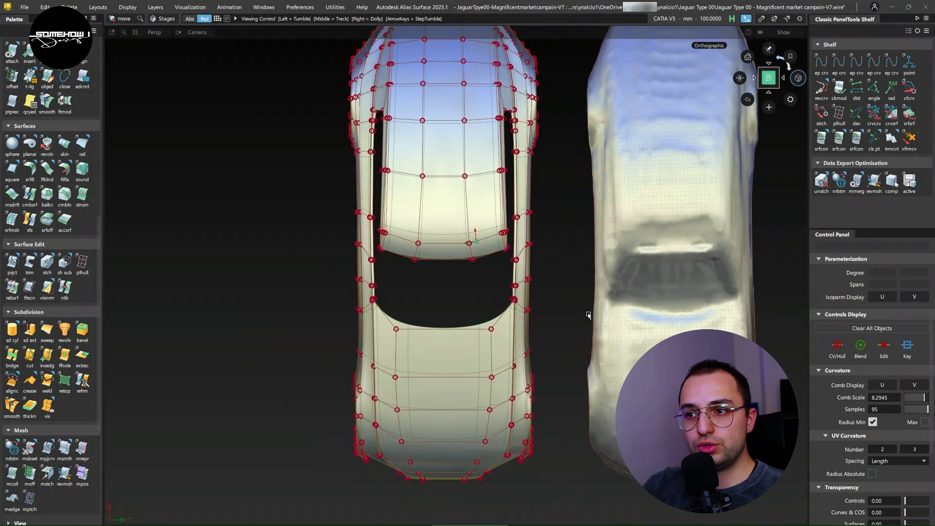
alt+shift+middle_drag(584, 318, 545, 334)
alt+shift+right_drag(557, 313, 547, 338)
alt+shift+middle_drag(547, 337, 535, 357)
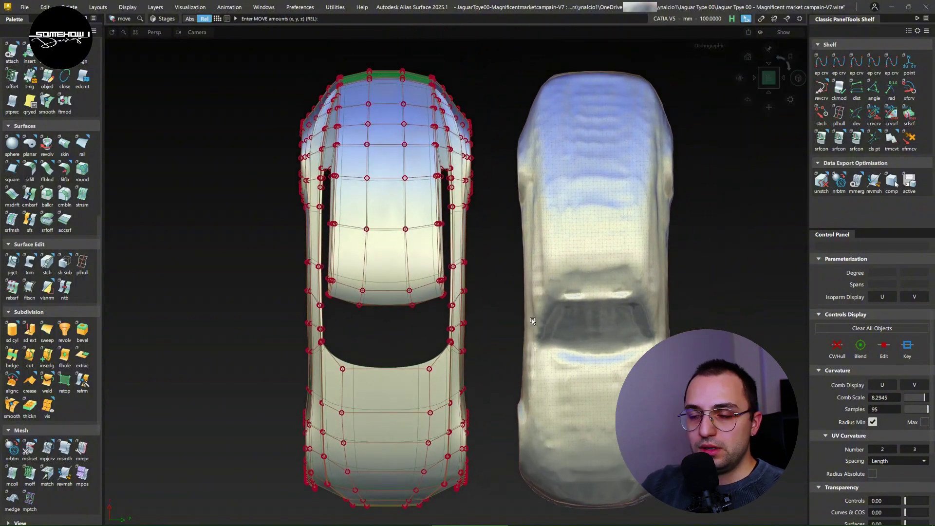
alt+shift+drag(534, 317, 566, 320)
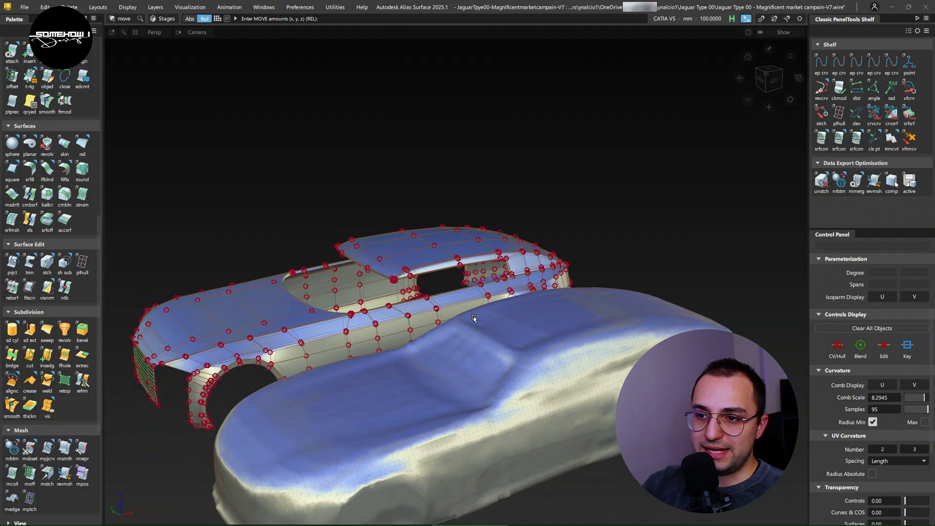
Bring back the complete car and isolate the window subdivision surface together with the main body subdivision surface
alt+shift+drag(473, 317, 504, 253)
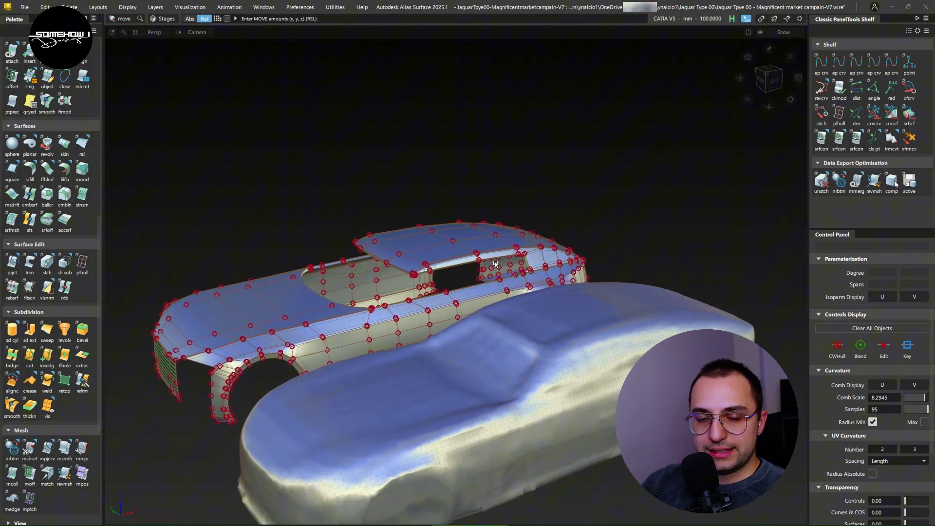
key(F2)
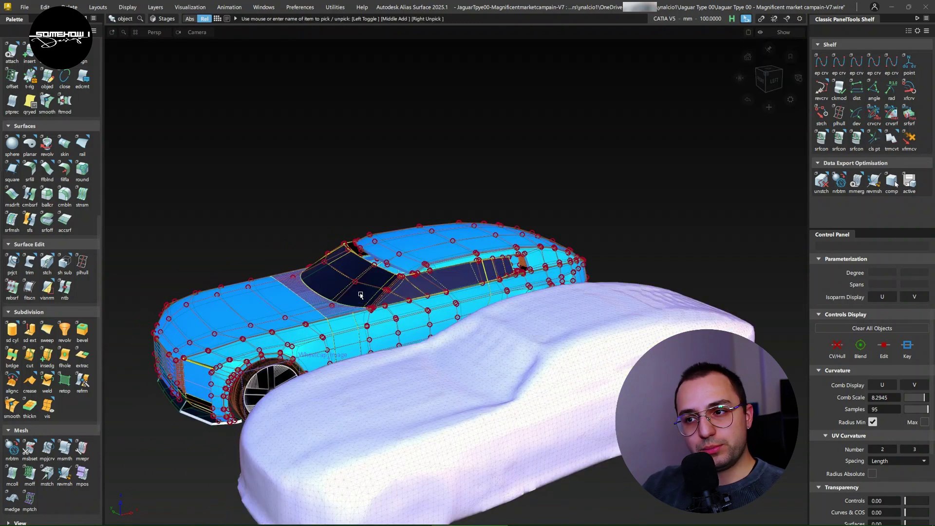
click(402, 288)
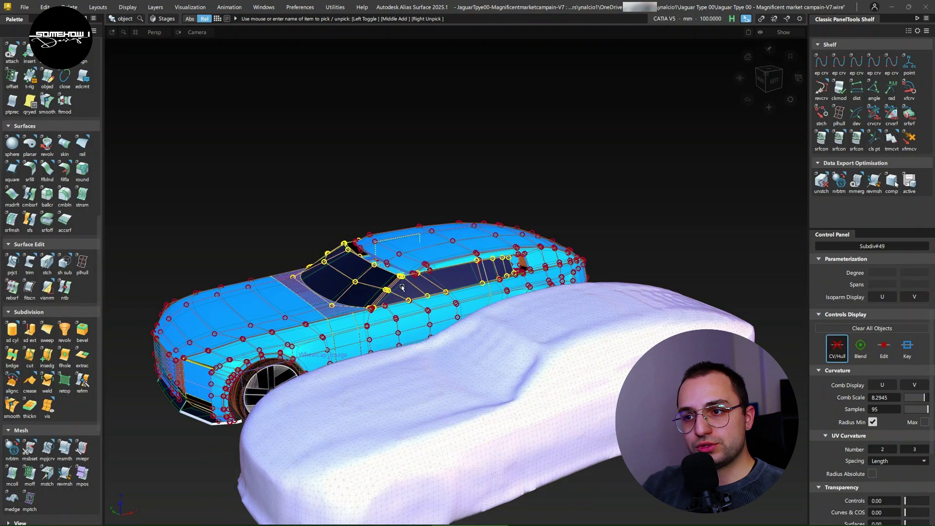
click(431, 246)
key(alt+h)
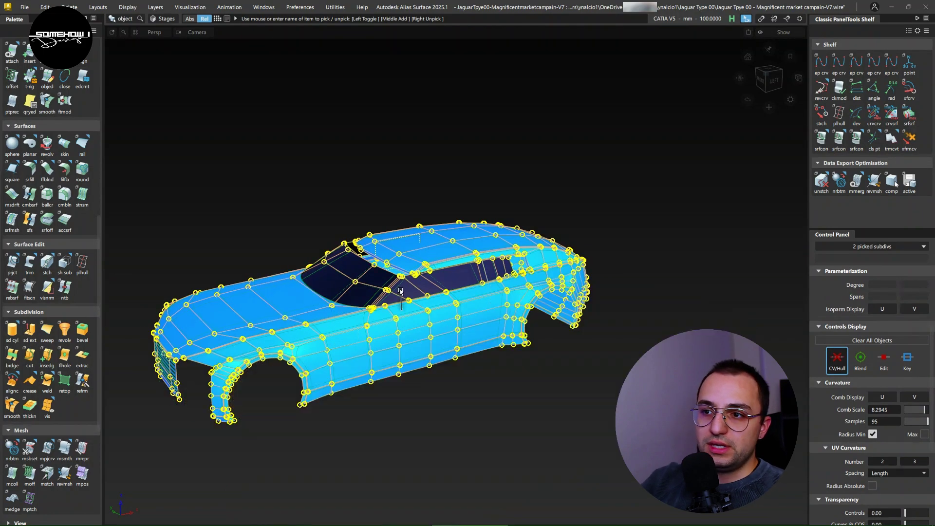
Move the control vertices at the upper side corner of the windshield to meet the front corner of the roof
ctrl+shift+drag(401, 288, 401, 308)
alt+shift+right_drag(403, 280, 472, 292)
mouse_move(414, 282)
alt+shift+mouse_down()
mouse_move(311, 286)
mouse_move(403, 280)
alt+shift+mouse_up()
alt+shift+drag(351, 264, 338, 248)
click(306, 203)
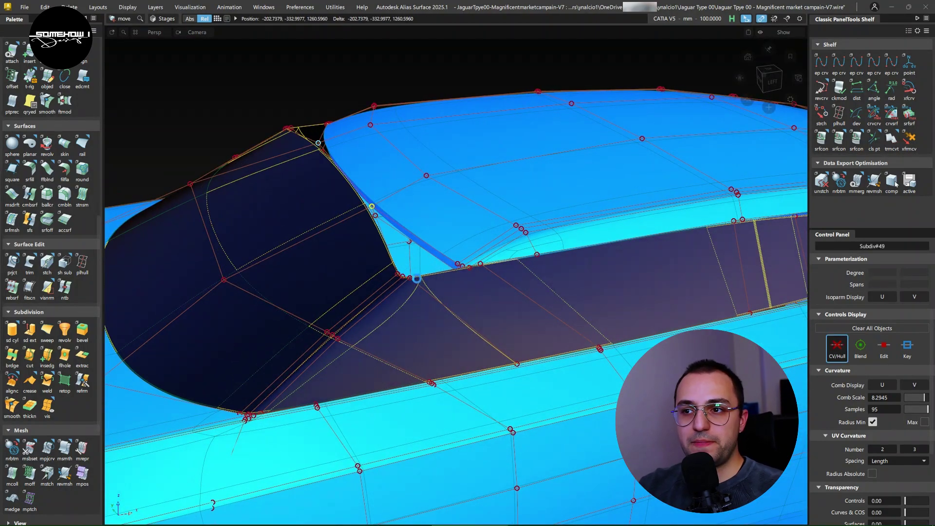
alt+shift+drag(418, 279, 467, 288)
click(451, 253)
scroll(63, 311, down, 4)
scroll(53, 383, up, 6)
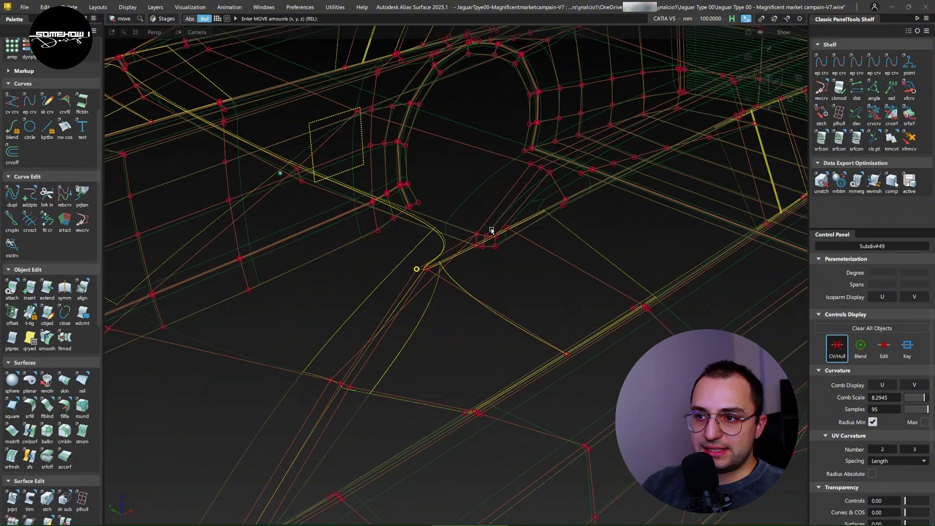
drag(419, 273, 526, 253)
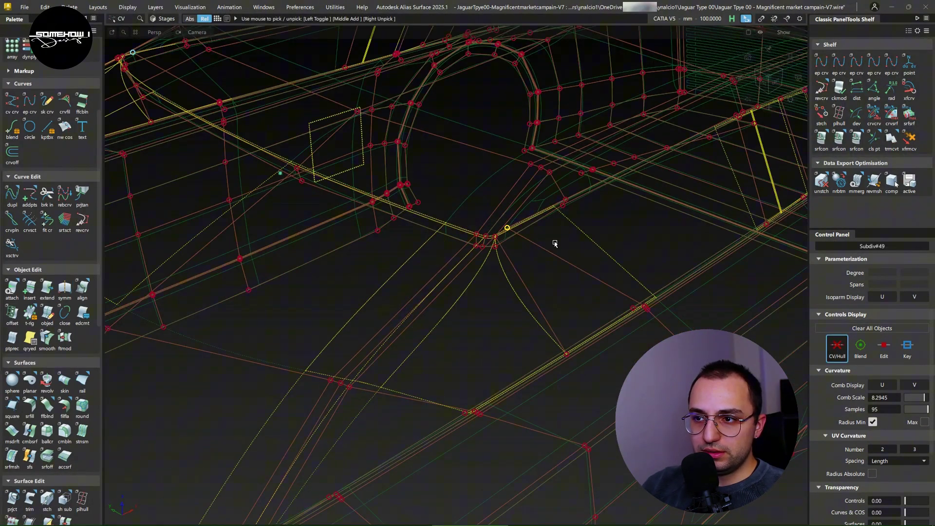
Move the control vertices in the middle of the windshield about 42 mm rearward in the side view
alt+shift+drag(568, 201, 651, 209)
click(547, 190)
alt+shift+middle_drag(651, 209, 472, 187)
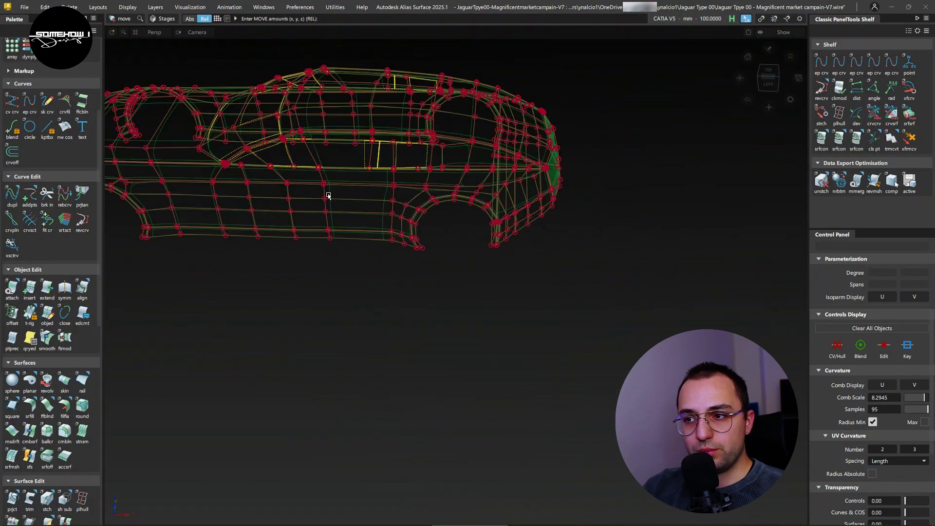
alt+shift+drag(328, 195, 436, 207)
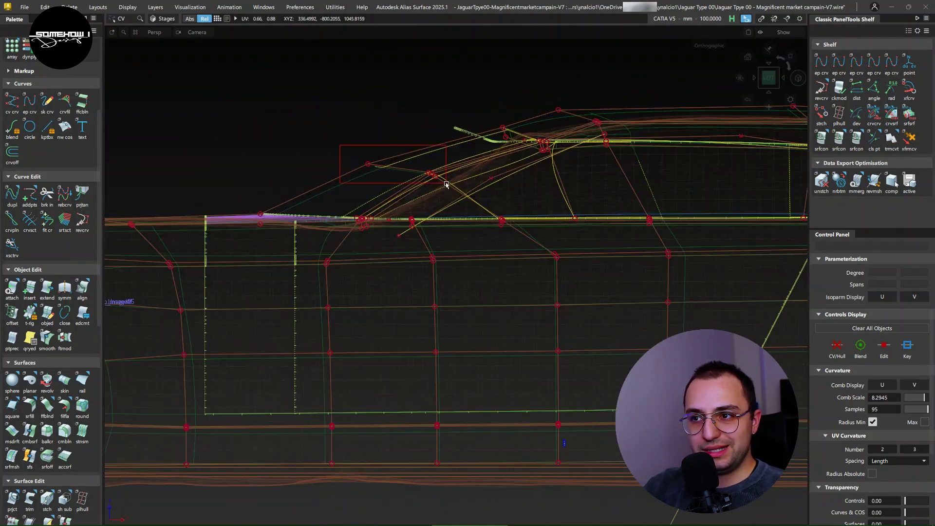
drag(447, 184, 447, 185)
ctrl+shift+right_drag(446, 207, 446, 191)
drag(348, 136, 359, 144)
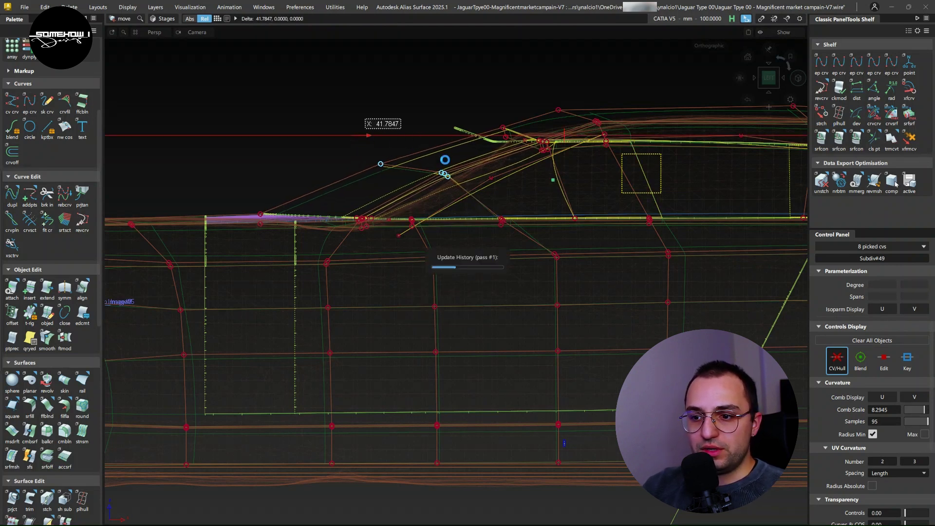
Compare the complete reshaped car with the reference mesh from the front, side and rear
alt+shift+drag(477, 210, 532, 286)
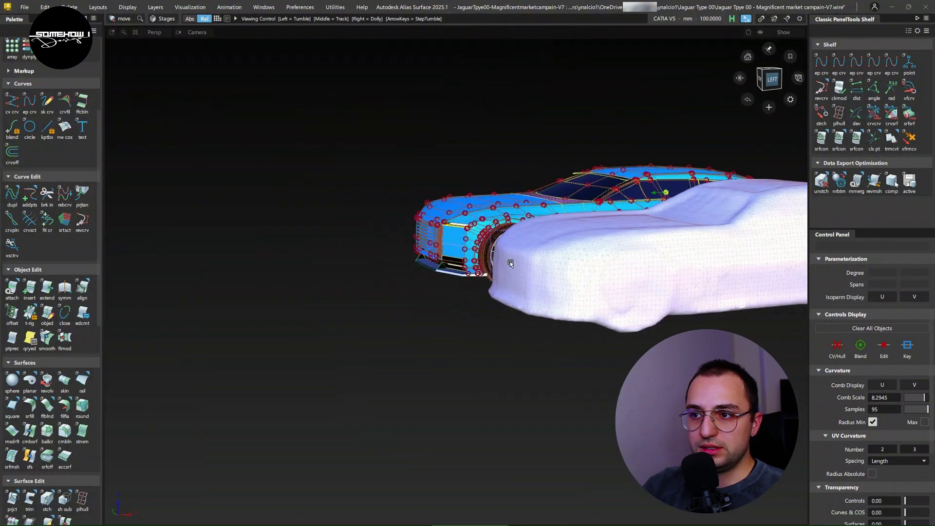
mouse_move(511, 261)
alt+shift+mouse_down()
mouse_move(535, 263)
mouse_move(515, 333)
mouse_move(601, 236)
mouse_move(534, 309)
mouse_move(435, 277)
alt+shift+mouse_up()
alt+shift+drag(344, 334, 319, 290)
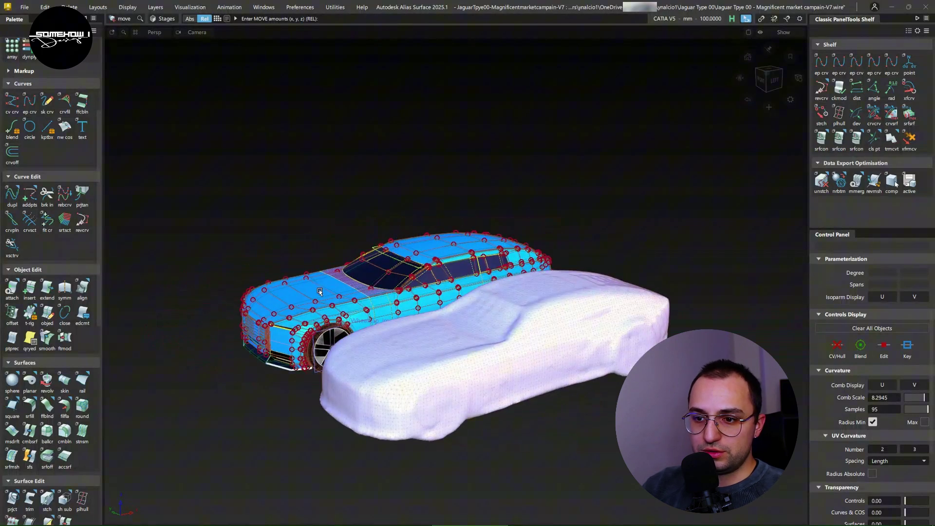
alt+shift+middle_drag(320, 290, 340, 285)
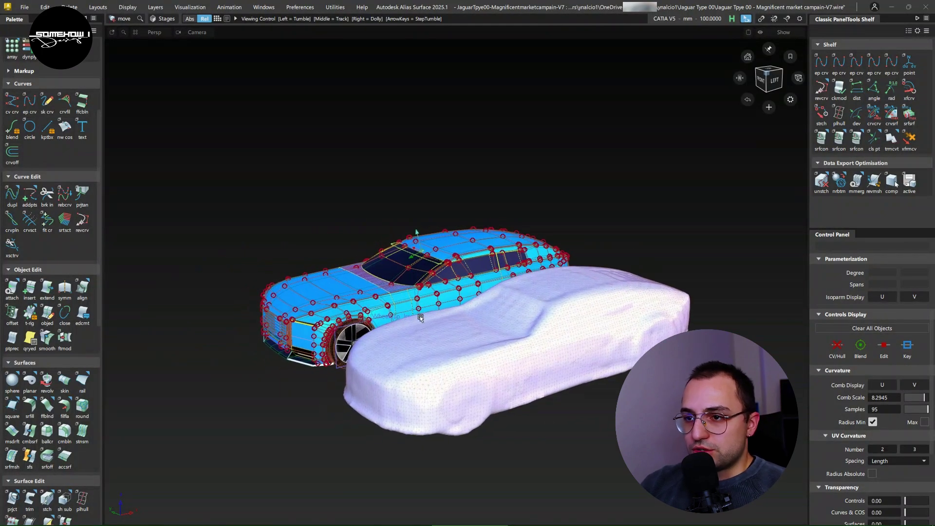
alt+shift+scroll(414, 317, up, 4)
alt+shift+right_drag(419, 337, 463, 298)
alt+shift+drag(462, 298, 362, 316)
alt+shift+drag(352, 246, 251, 257)
alt+shift+middle_drag(250, 256, 524, 264)
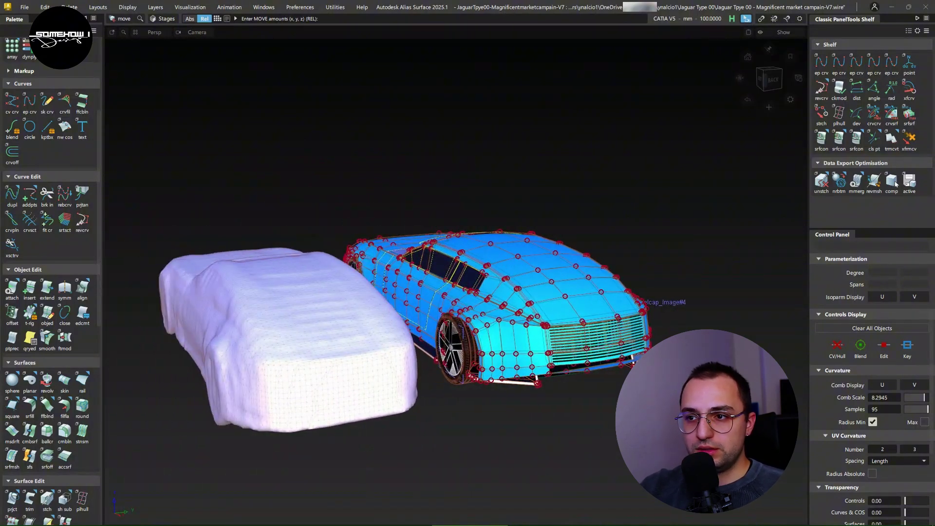
alt+shift+drag(322, 321, 575, 317)
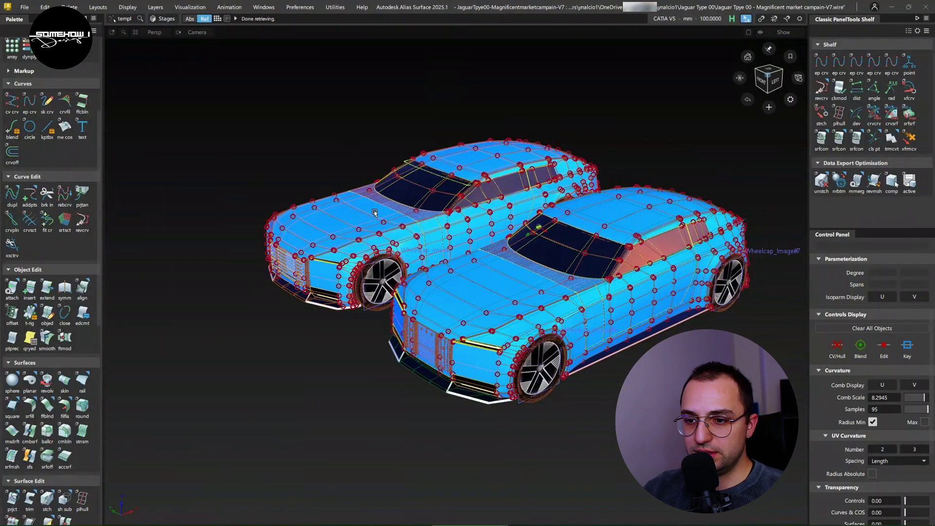
View the two car versions side by side from above and hide their control vertices
alt+shift+drag(374, 213, 503, 272)
alt+shift+middle_drag(504, 271, 507, 270)
alt+shift+right_drag(507, 269, 498, 293)
alt+shift+middle_drag(499, 293, 486, 322)
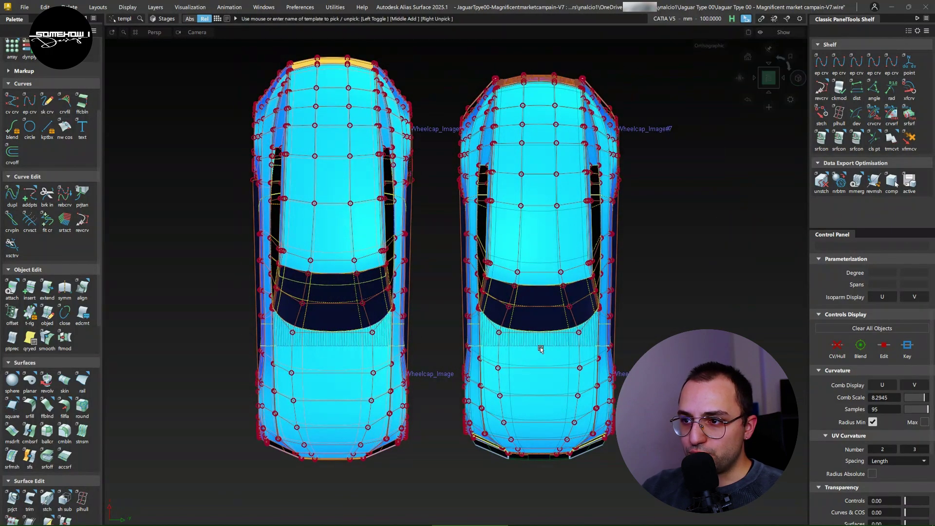
key(alt+m)
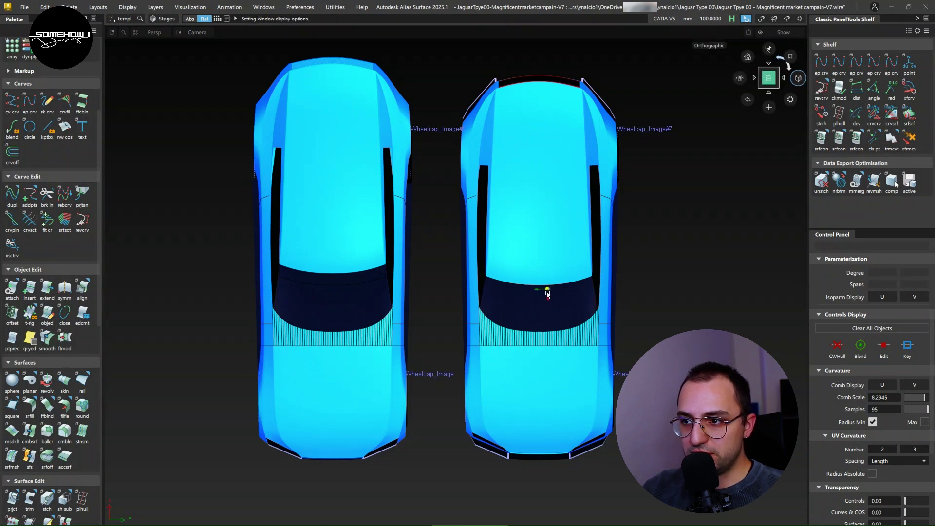
Examine the proportions of the two car versions in perspective from the side and rear
alt+shift+drag(550, 402, 574, 307)
alt+shift+right_drag(585, 304, 532, 293)
alt+shift+drag(533, 293, 524, 325)
alt+shift+drag(624, 337, 528, 305)
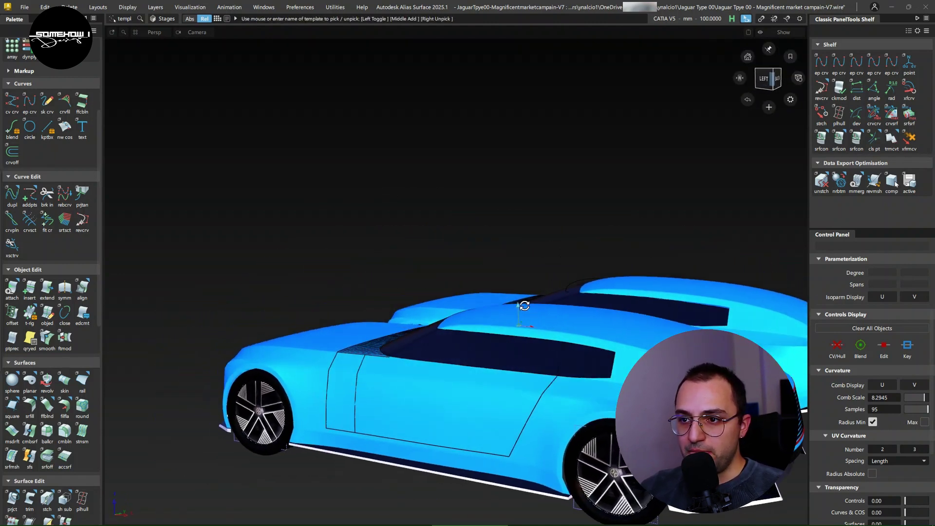
alt+shift+middle_drag(528, 311, 399, 334)
alt+shift+drag(399, 333, 560, 410)
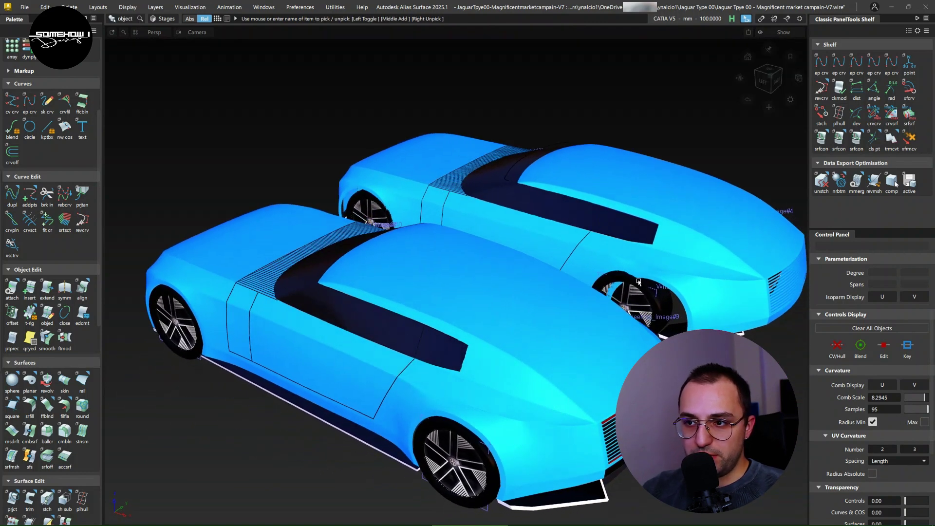
drag(660, 321, 670, 335)
click(658, 325)
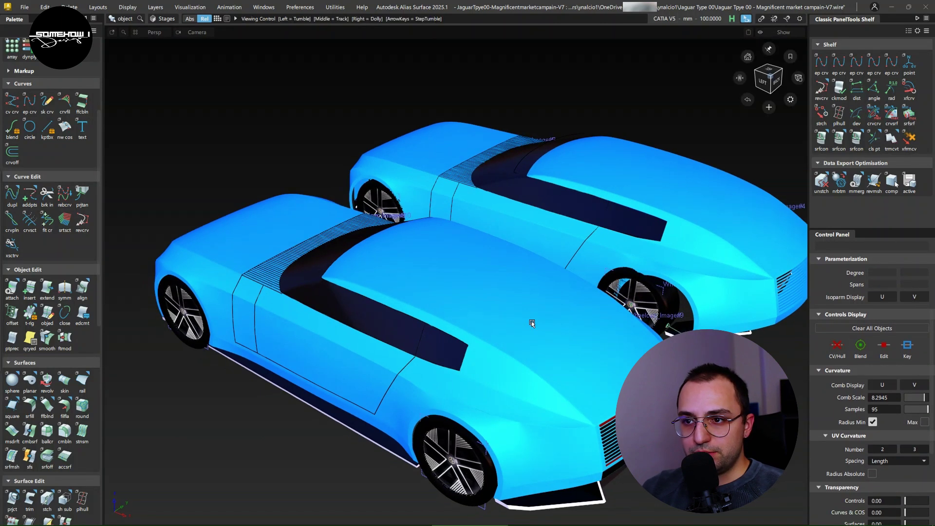
Compare the plan shapes of the two car versions from above, then review them in perspective
alt+shift+drag(521, 318, 525, 230)
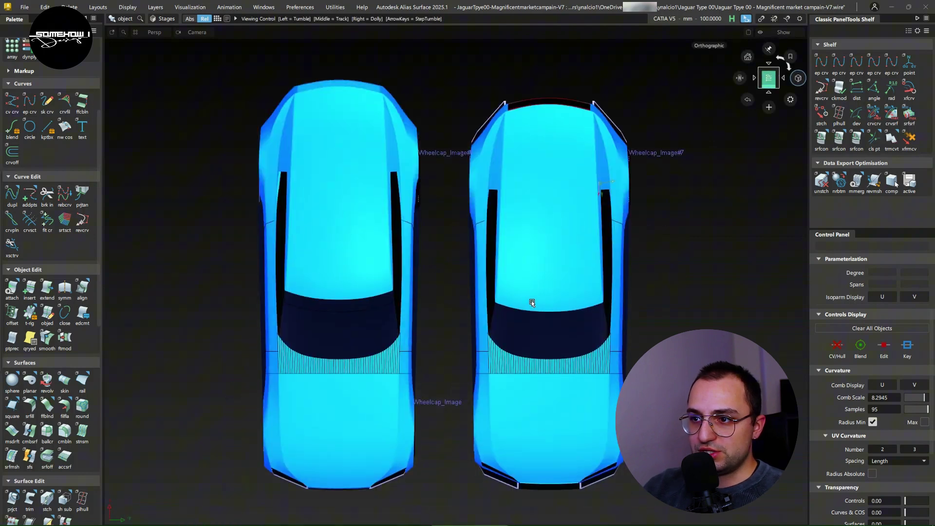
ctrl+shift+click(693, 237)
ctrl+shift+click(682, 238)
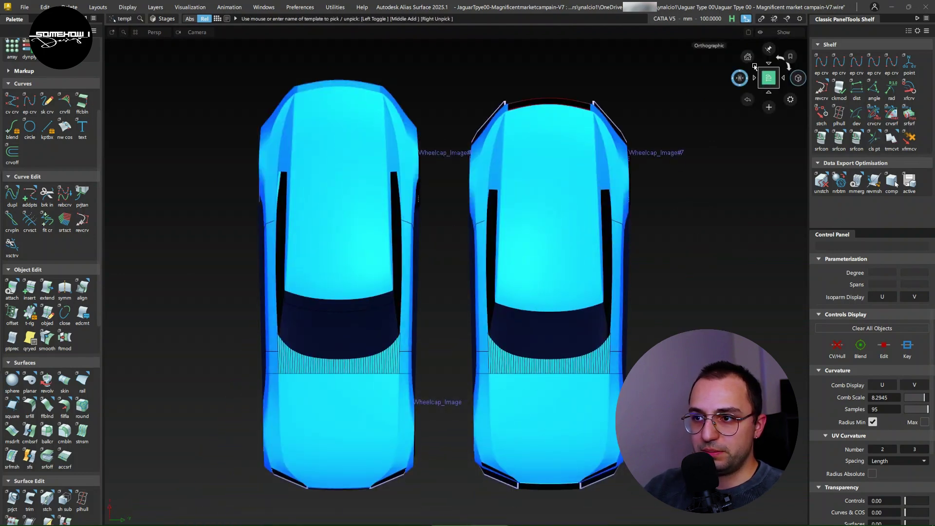
click(783, 33)
click(782, 158)
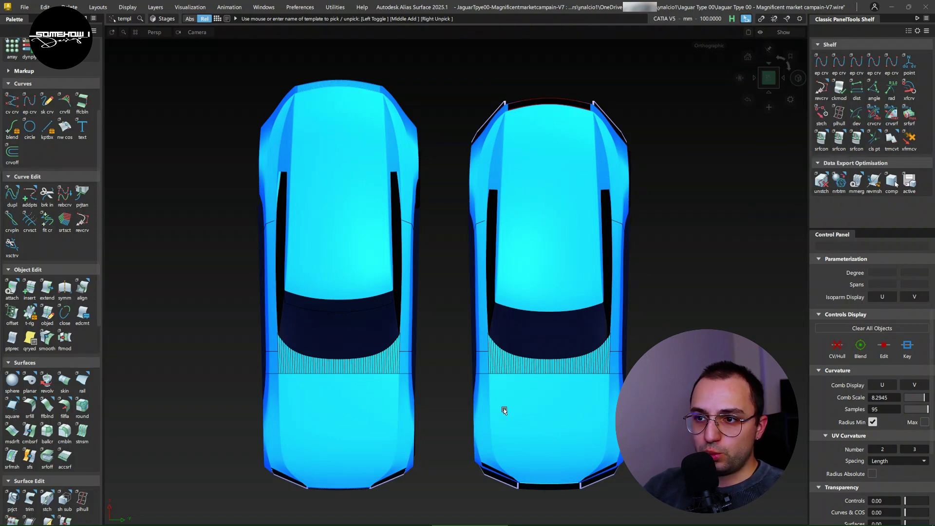
alt+shift+drag(504, 434, 548, 258)
alt+shift+right_drag(548, 258, 495, 284)
alt+shift+drag(495, 284, 546, 317)
alt+shift+middle_drag(545, 318, 552, 363)
alt+shift+right_drag(552, 363, 525, 348)
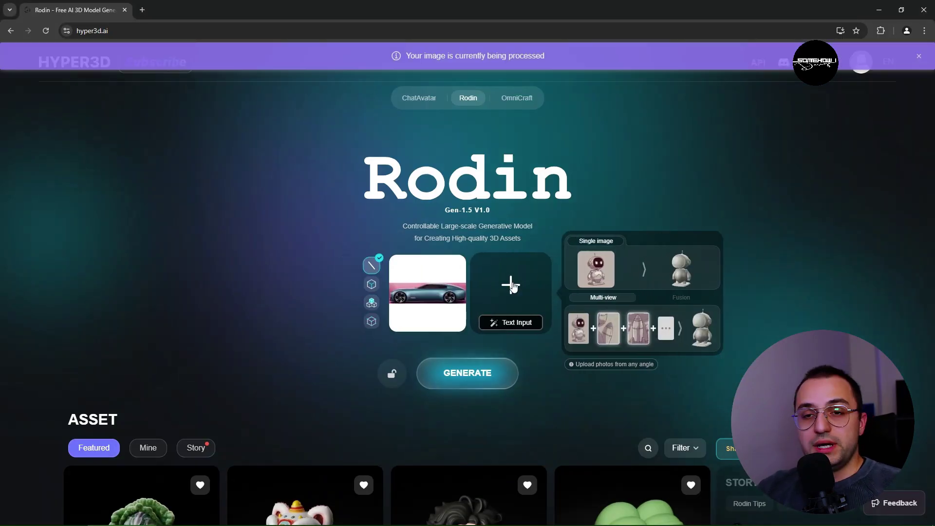
Switch to Hyper3D Rodin and try adding a second input image generated from the text "Jaguar type 00 concept car"
click(507, 323)
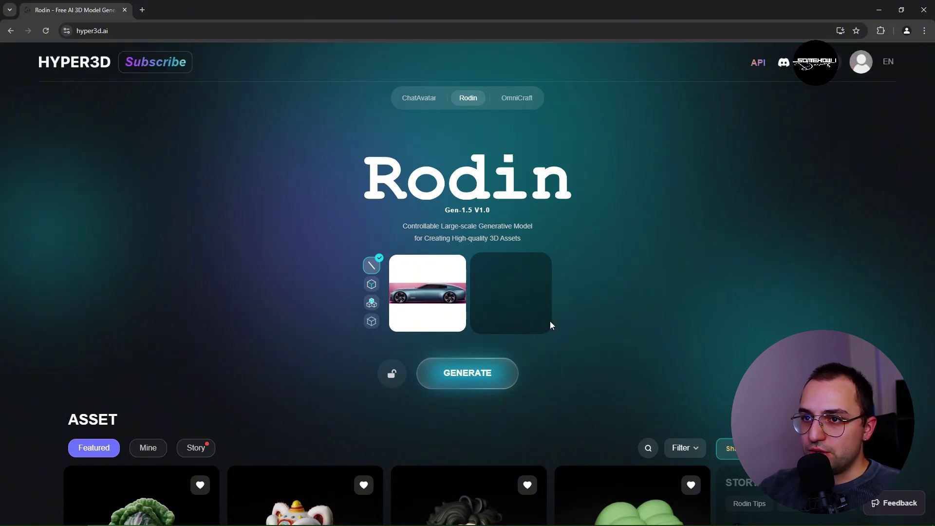
text(Jaguar type 00)
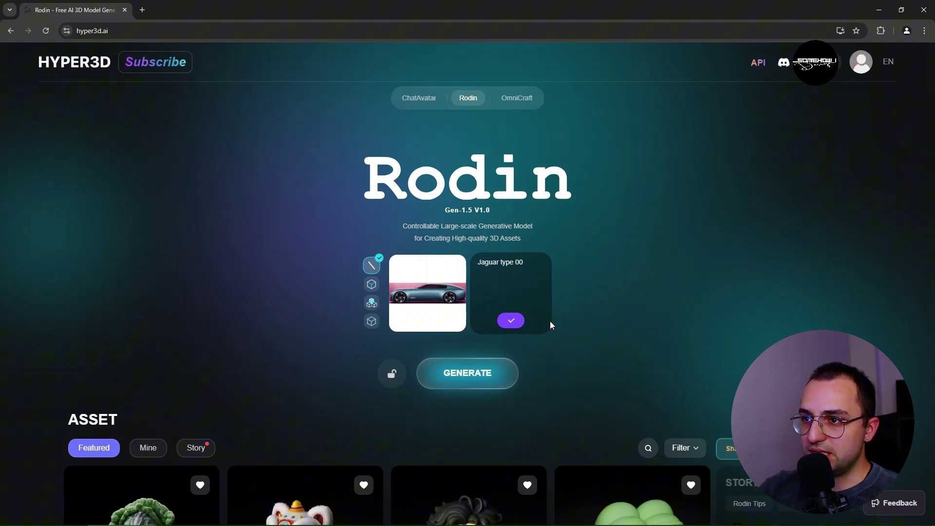
text( concept car)
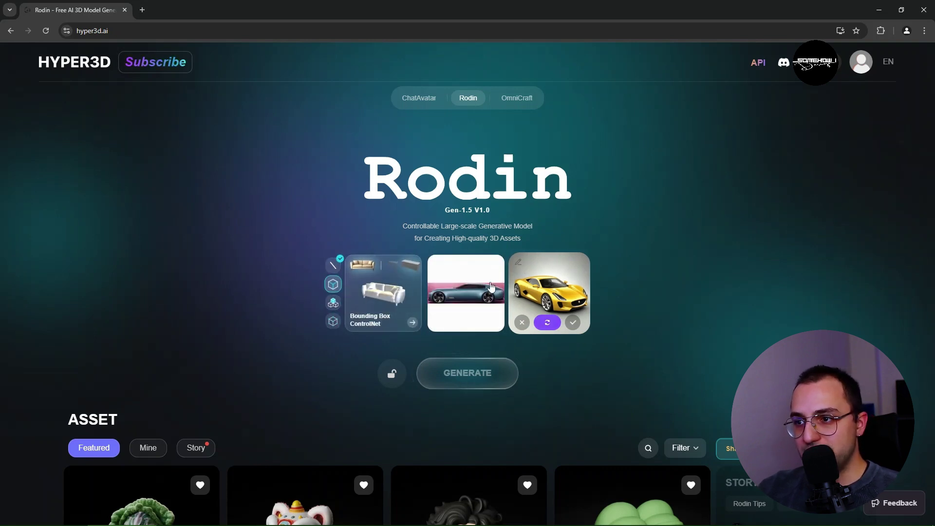
click(523, 323)
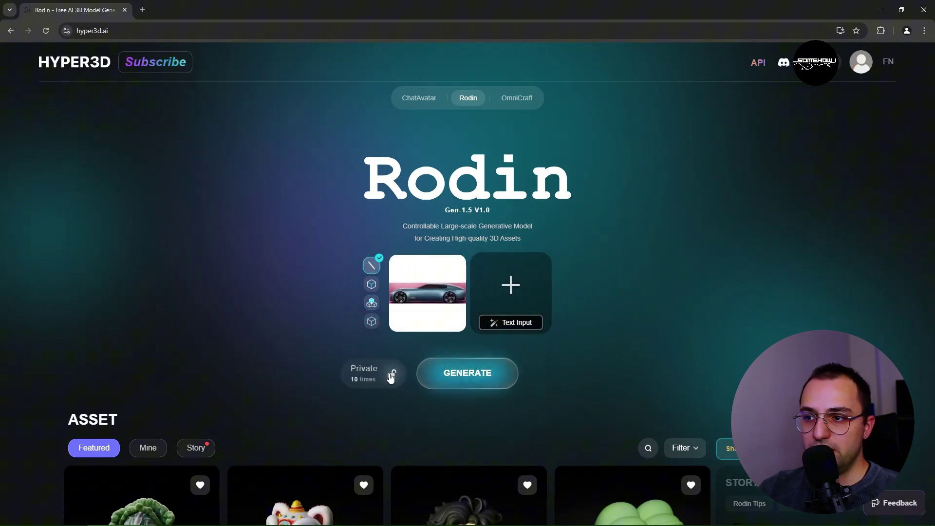
Choose Point Cloud Control for the generation and upload a 3D car model as the point cloud condition
mouse_move(371, 285)
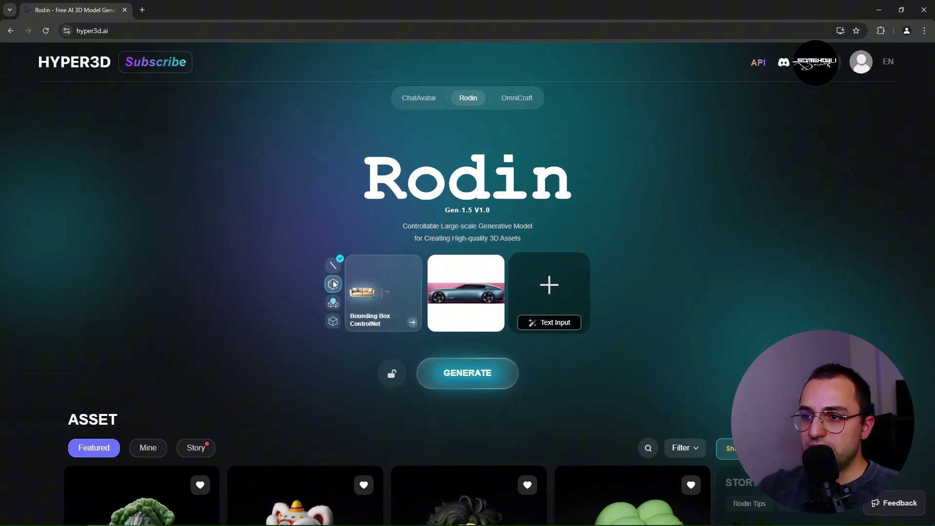
mouse_move(333, 303)
click(331, 286)
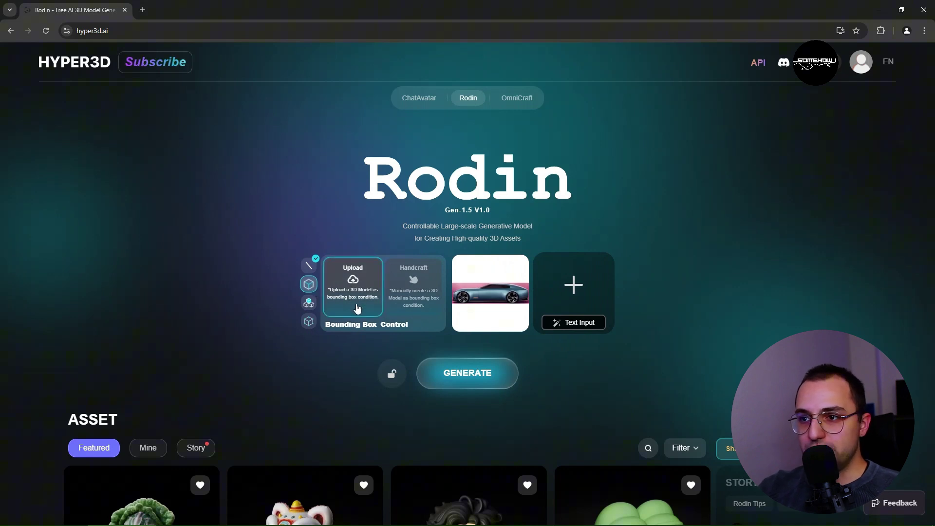
click(308, 321)
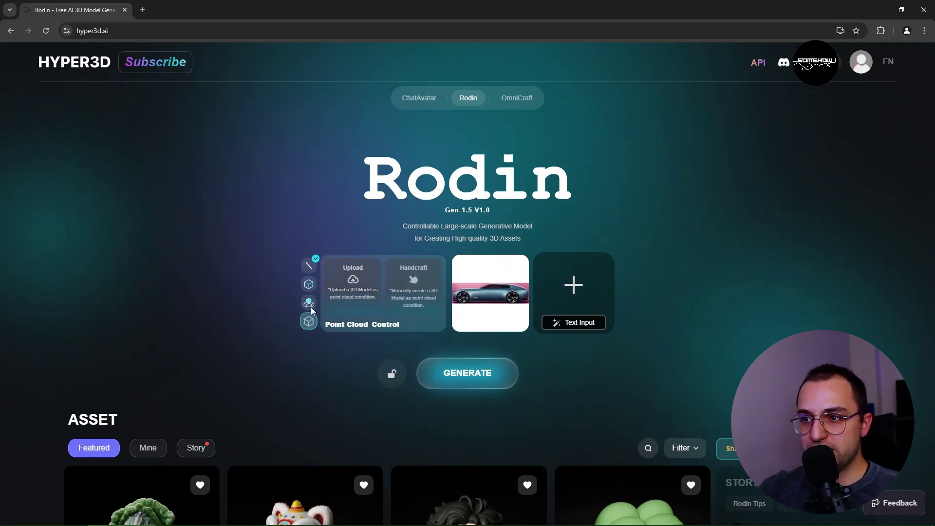
click(362, 303)
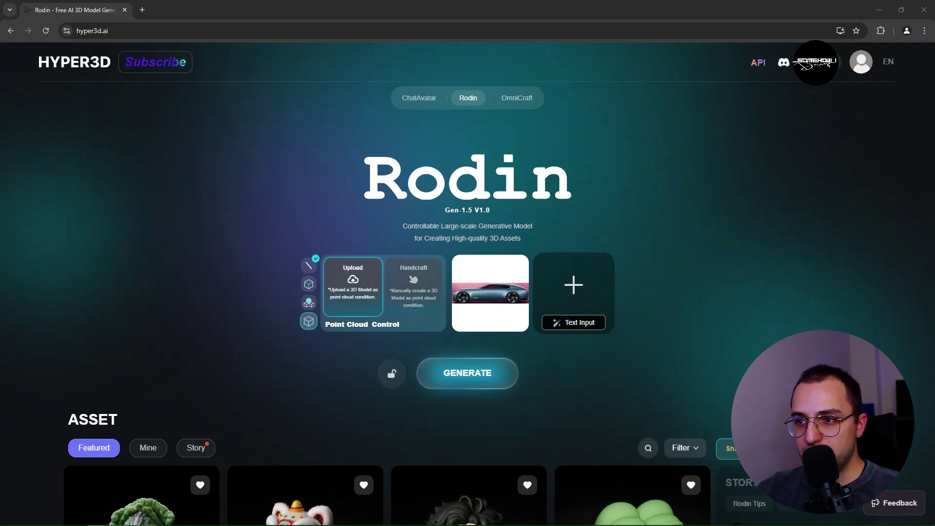
click(414, 287)
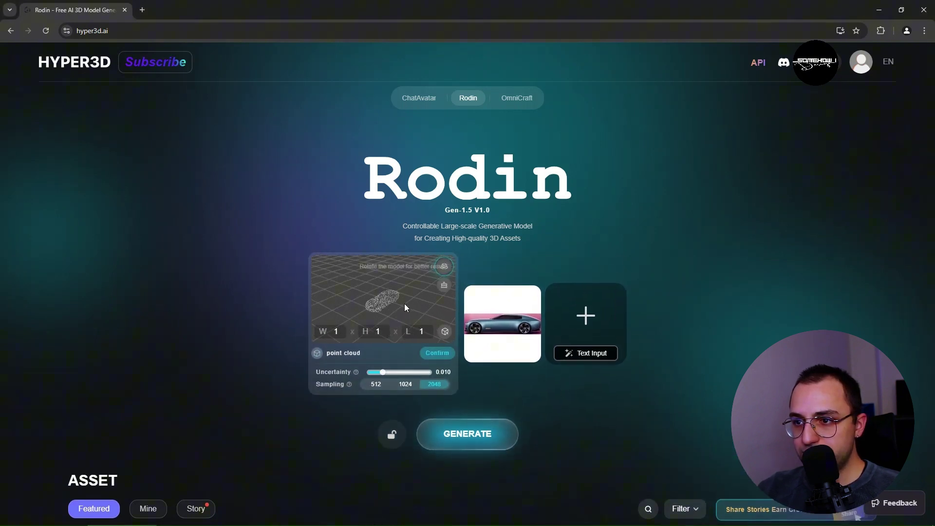
Set the point cloud uncertainty to about 0.014, confirm the condition and generate the car model
mouse_move(403, 302)
mouse_down()
mouse_move(395, 293)
mouse_move(385, 304)
mouse_up()
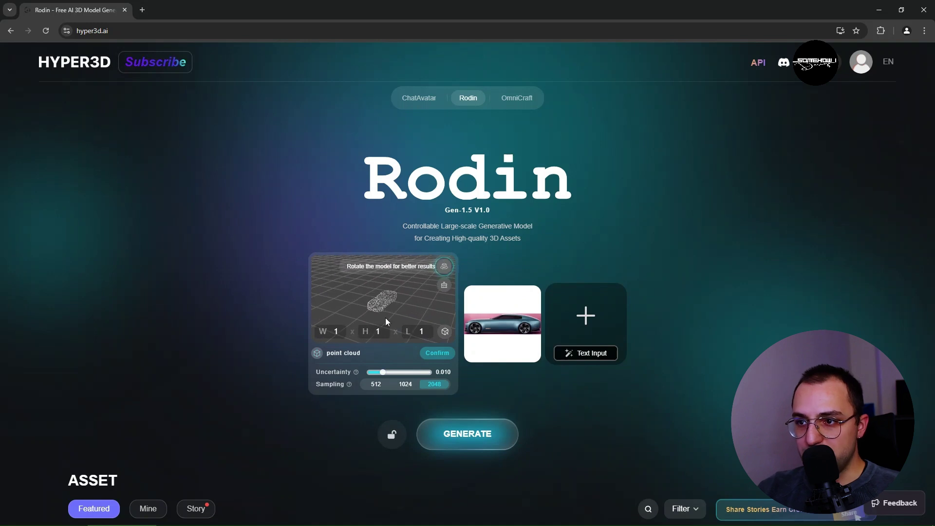
mouse_move(384, 373)
mouse_down()
mouse_move(426, 374)
mouse_move(388, 374)
mouse_up()
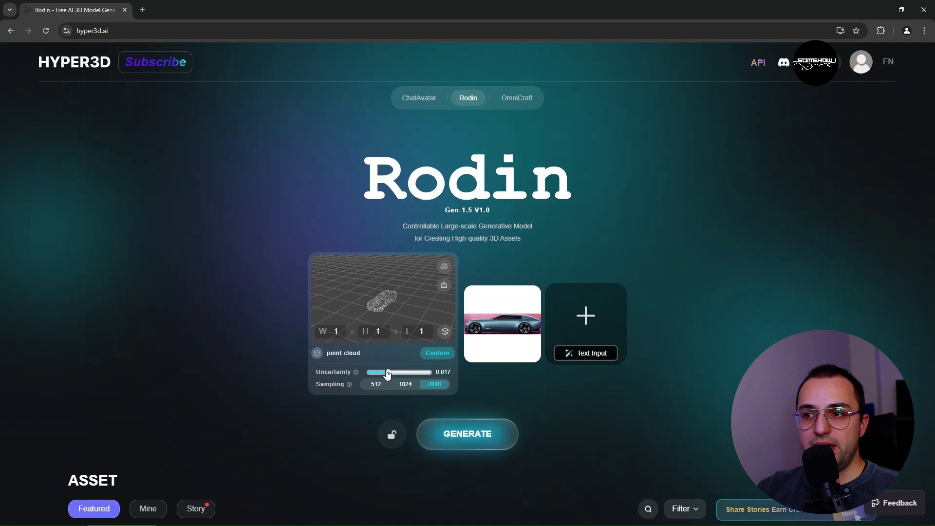
click(438, 350)
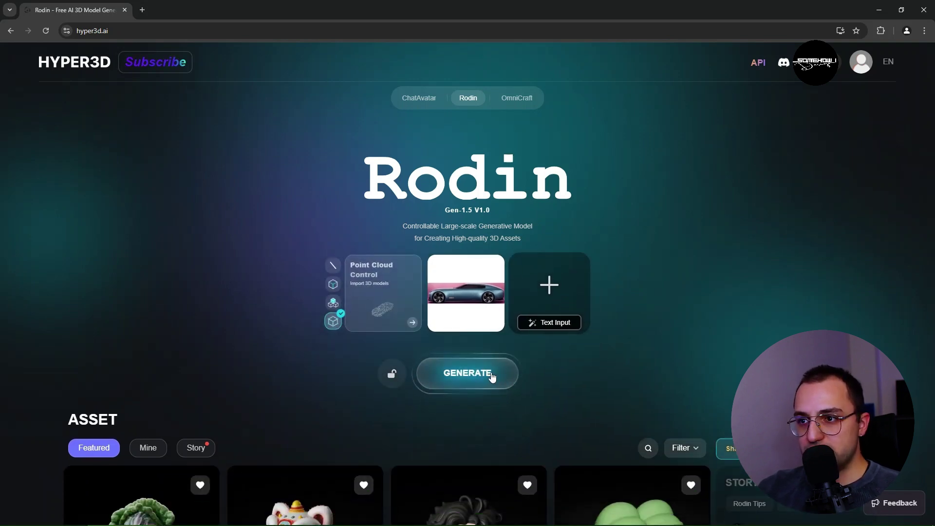
click(492, 375)
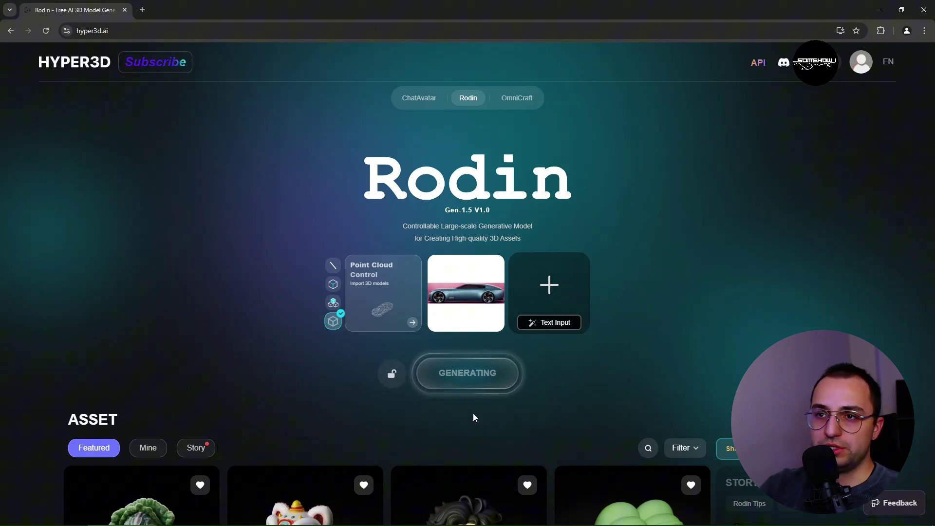
Dismiss the guidance tips and examine the generated car preview in each of the four shading styles
mouse_move(544, 326)
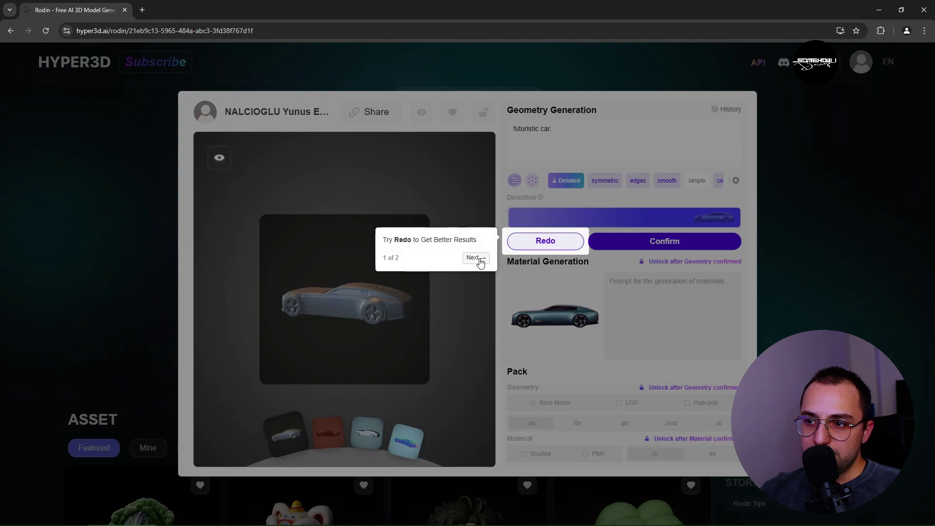
click(475, 258)
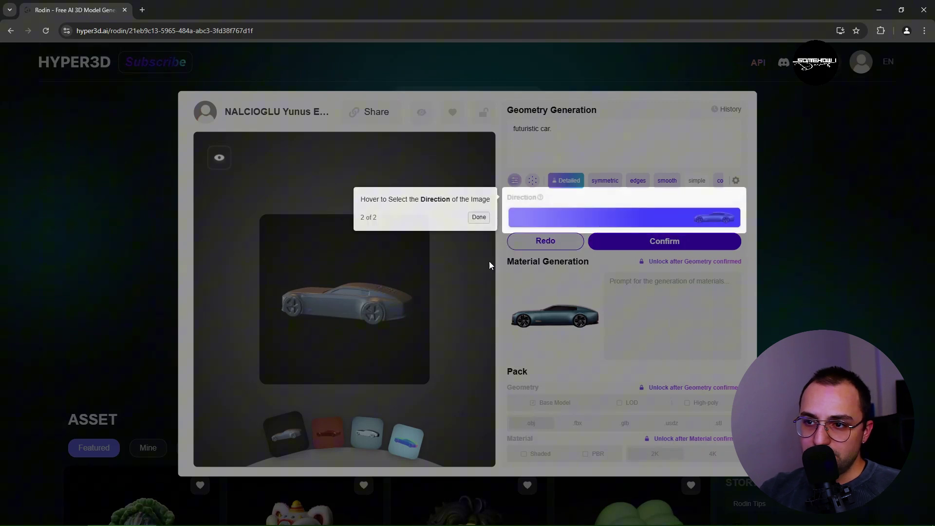
click(477, 219)
drag(359, 316, 331, 311)
click(327, 431)
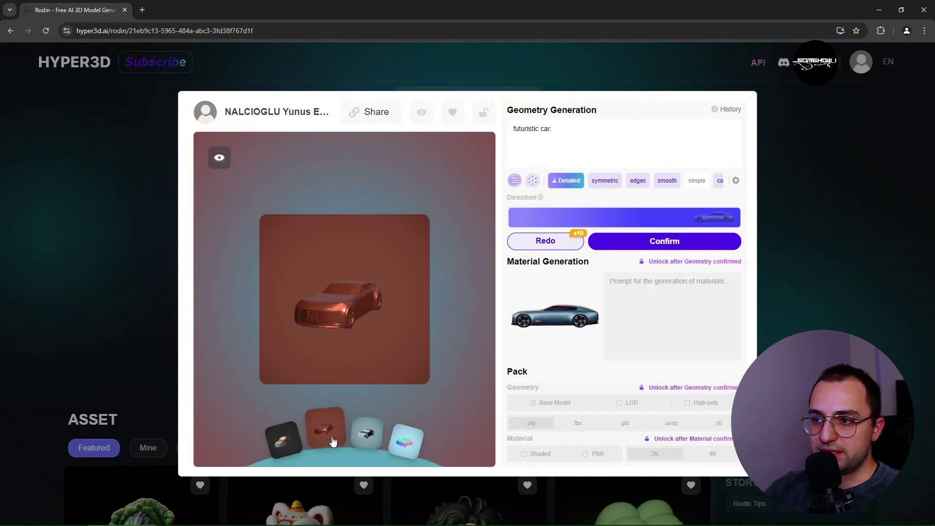
click(366, 432)
click(405, 440)
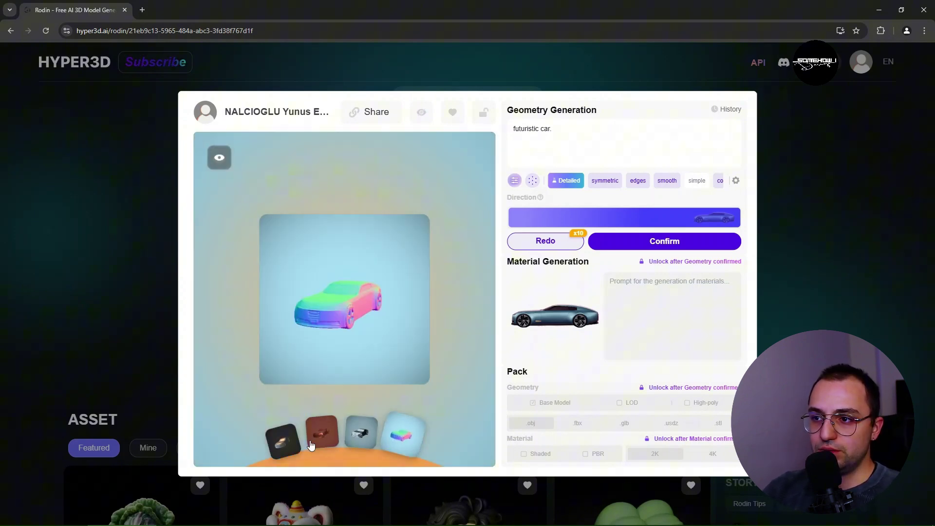
click(283, 441)
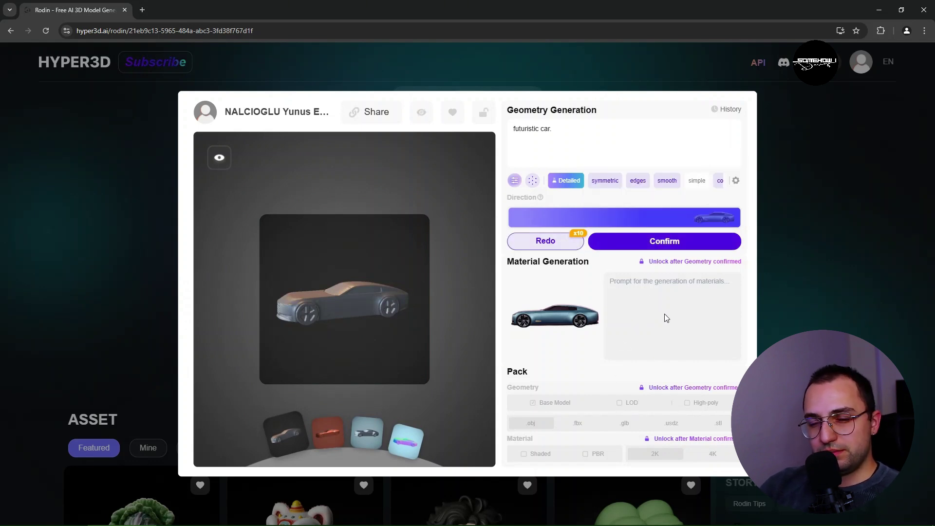
Switch off the symmetric and edges geometry options and switch both back on
click(559, 243)
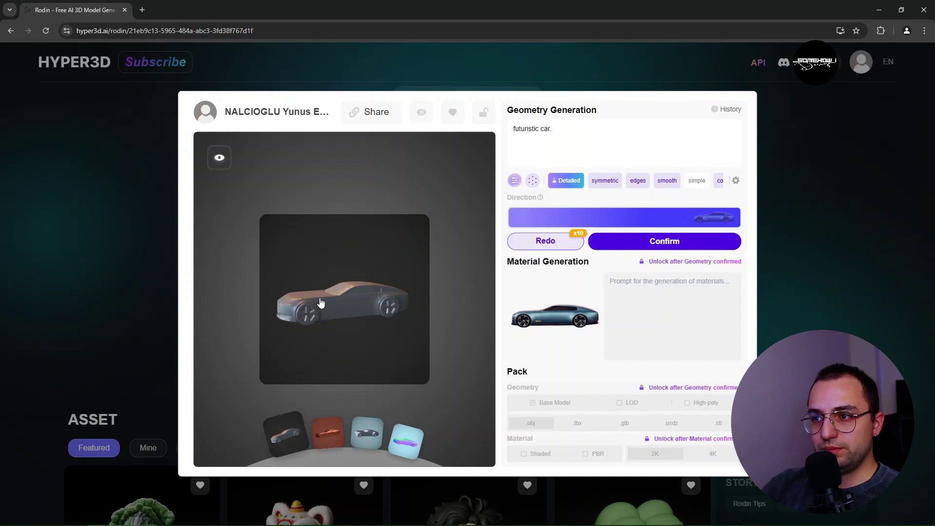
click(605, 181)
click(638, 189)
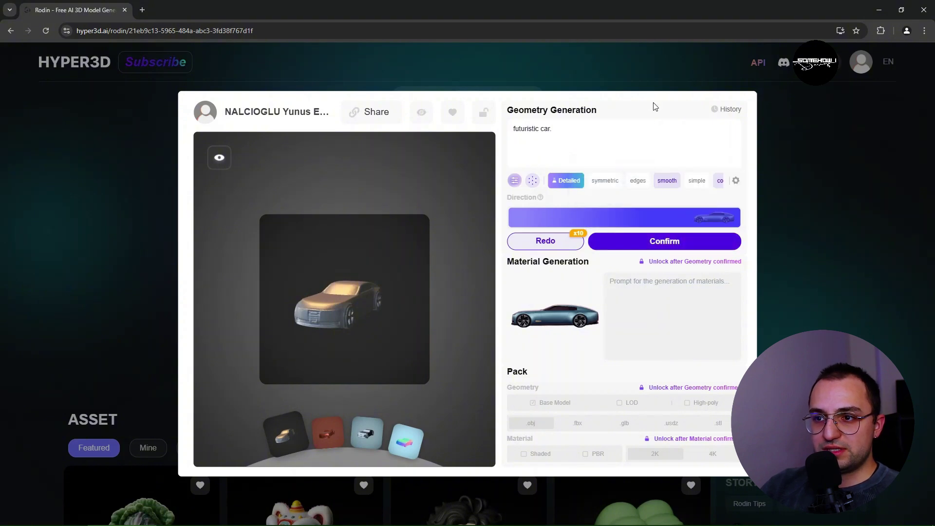
click(635, 182)
click(608, 186)
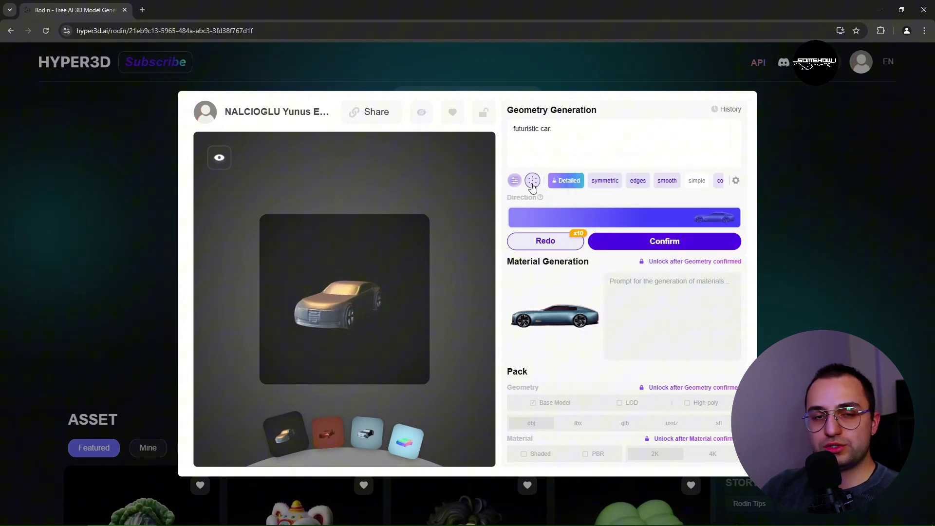
Review the control conditions and point cloud settings without changing them, and redo the geometry generation
click(514, 183)
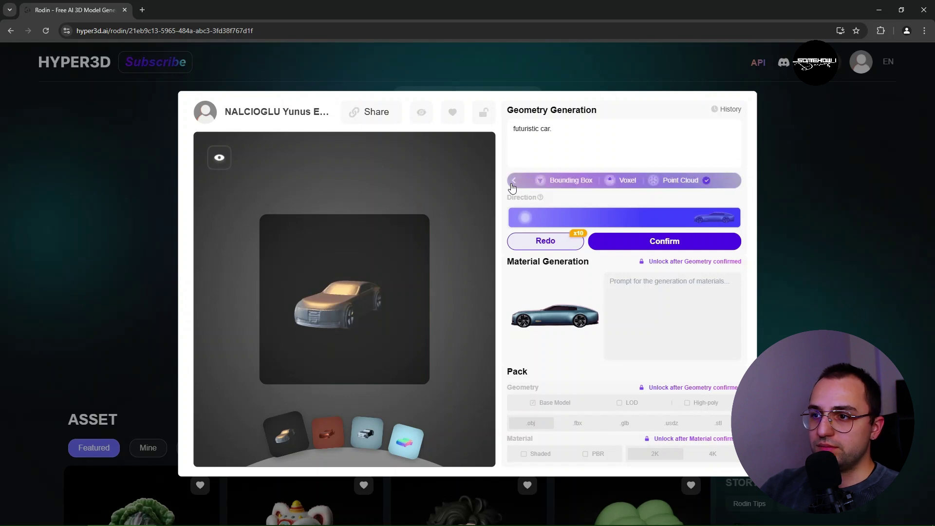
click(514, 183)
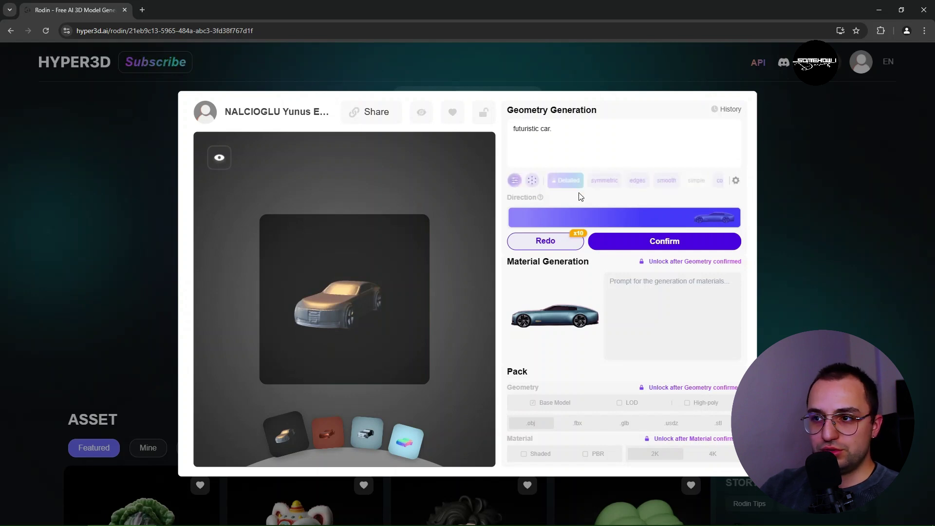
click(534, 182)
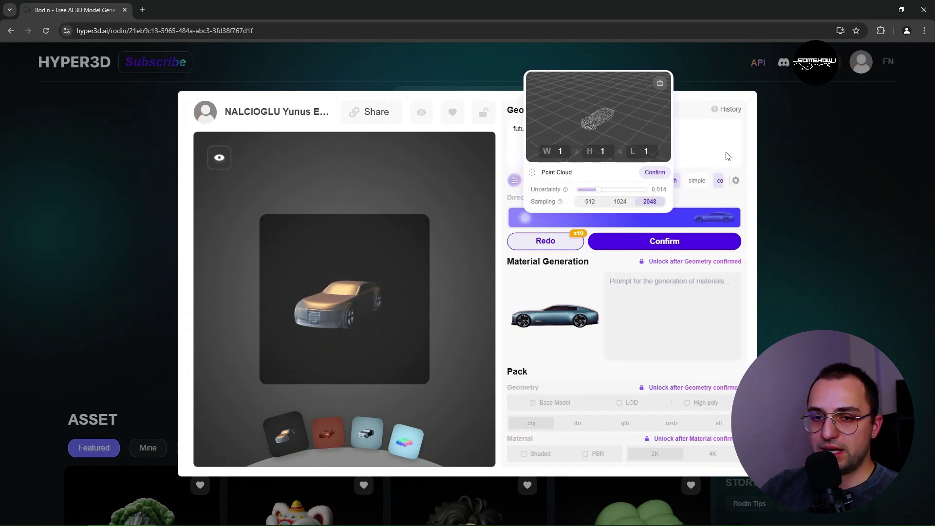
click(748, 208)
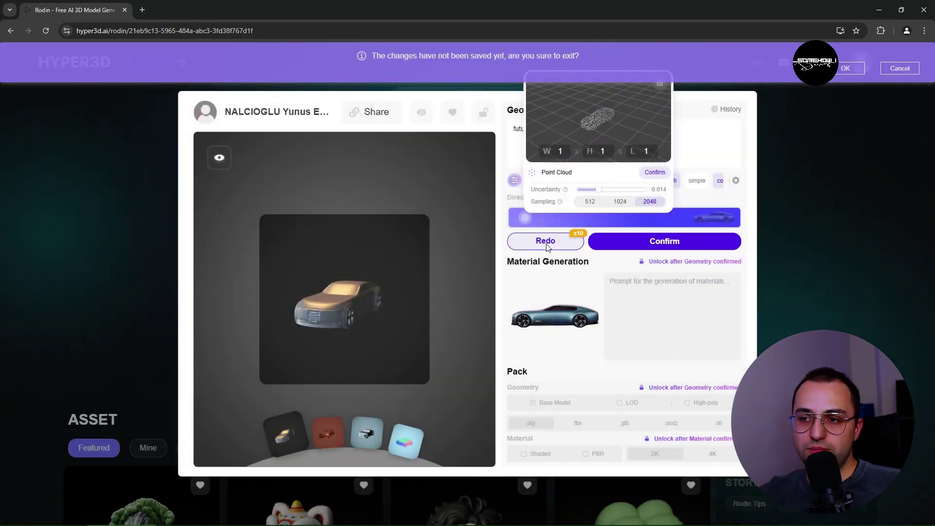
click(534, 239)
click(846, 68)
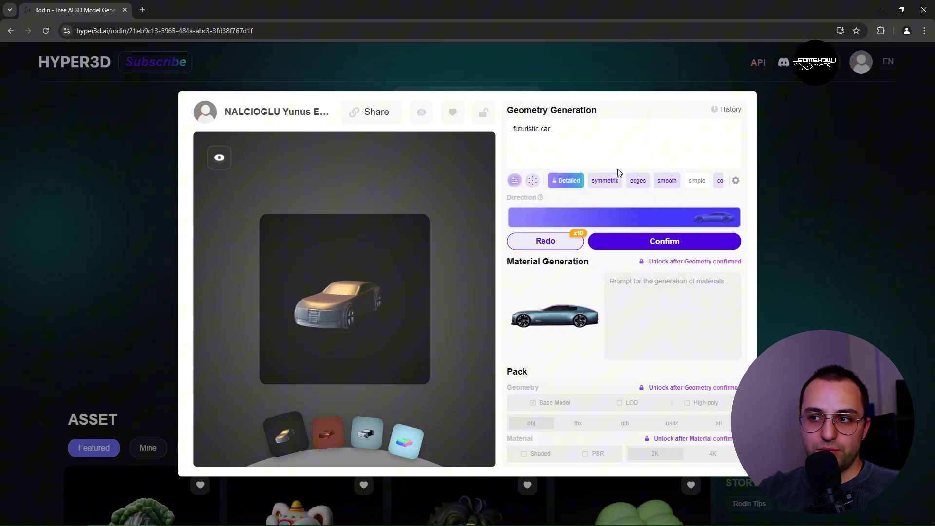
click(546, 242)
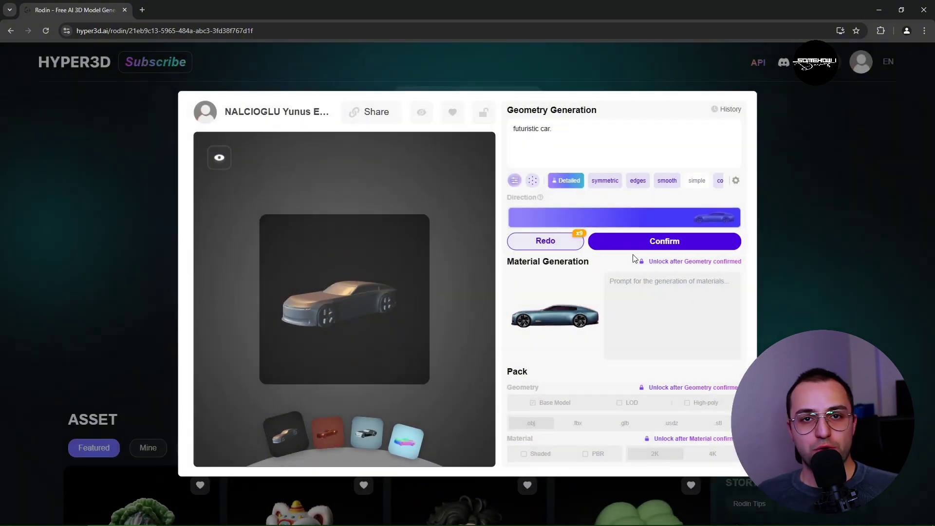
Confirm the car geometry as a Quad Mesh at 18000, keeping quads instead of PRO Mode
mouse_move(629, 251)
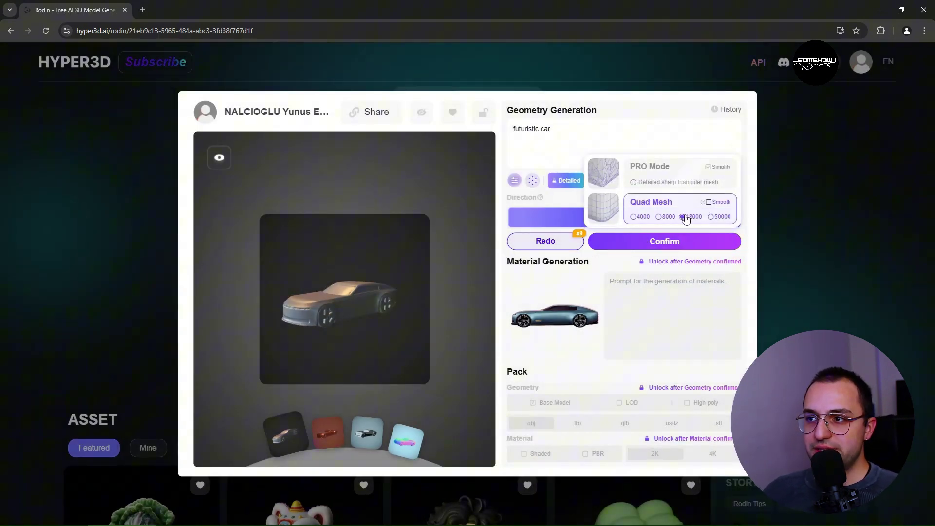
click(712, 219)
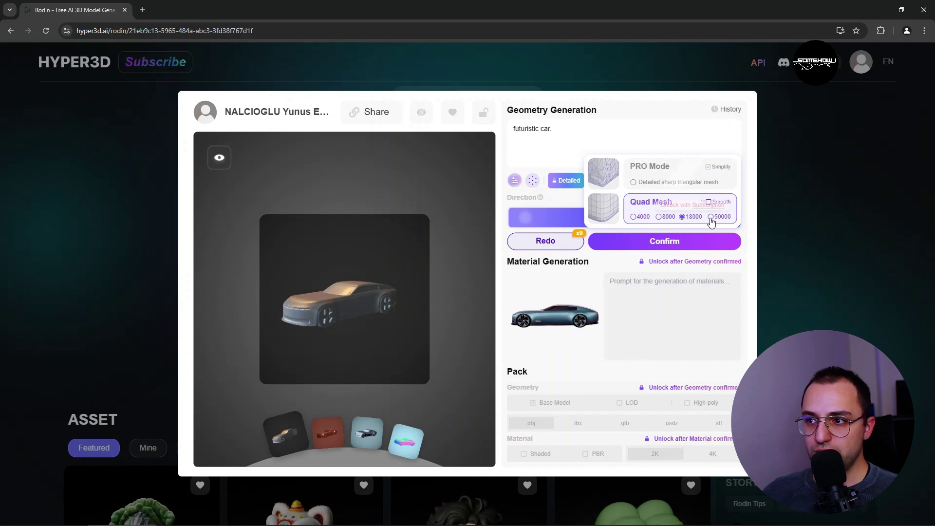
click(661, 218)
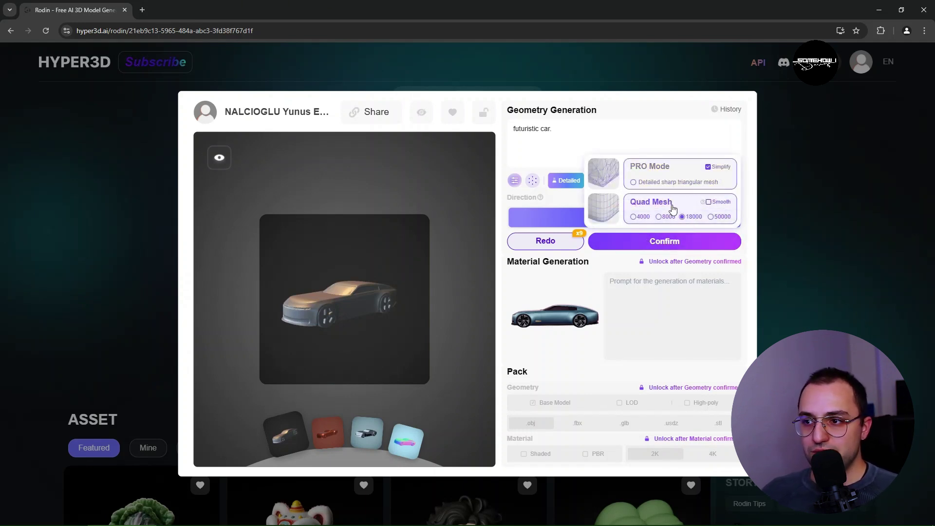
click(674, 242)
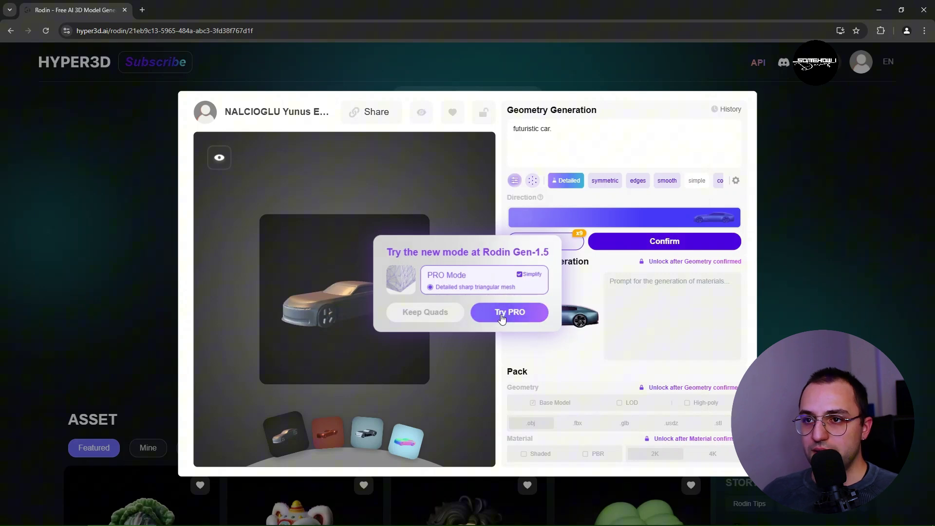
click(412, 321)
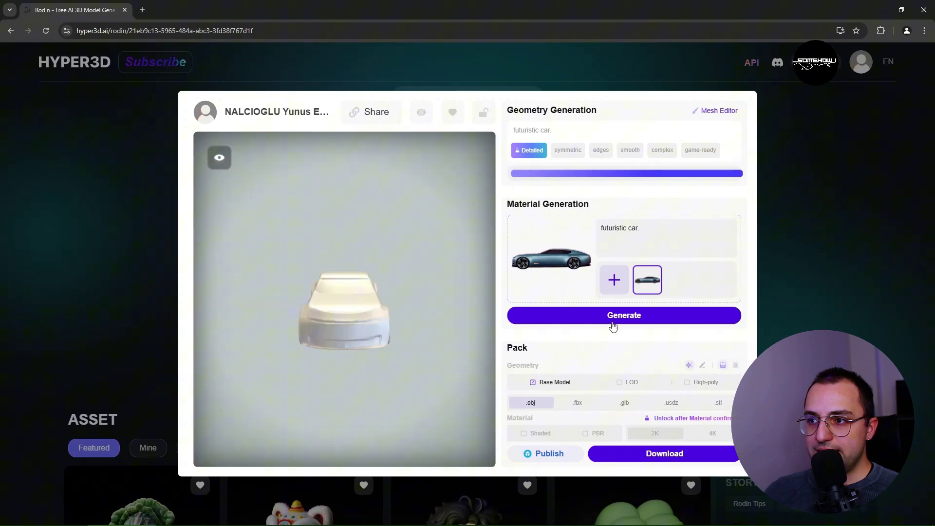
Examine the generated car mesh up close from the front, the side and above
drag(330, 335, 377, 320)
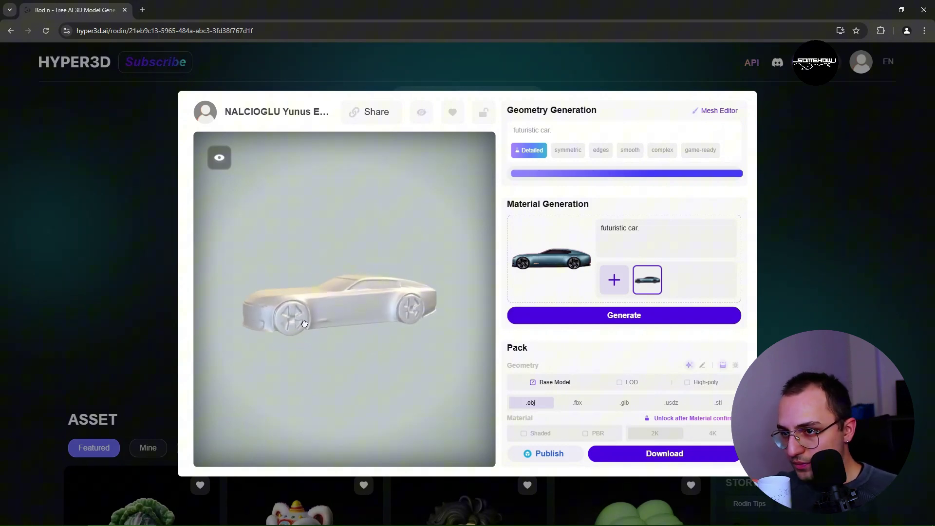
scroll(323, 331, up, 5)
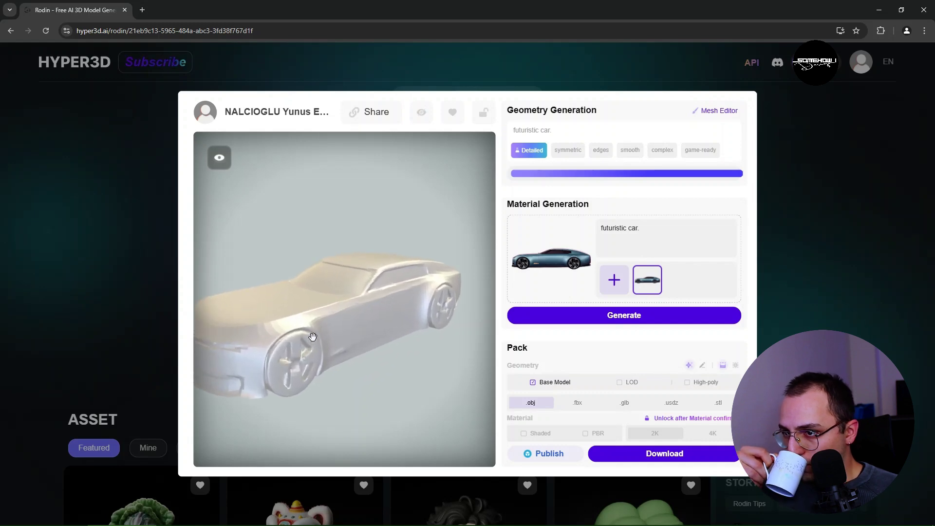
mouse_move(317, 333)
mouse_down()
mouse_move(335, 322)
mouse_move(267, 367)
mouse_move(326, 263)
mouse_move(246, 269)
mouse_move(328, 278)
mouse_move(361, 303)
mouse_move(428, 297)
mouse_move(307, 328)
mouse_up()
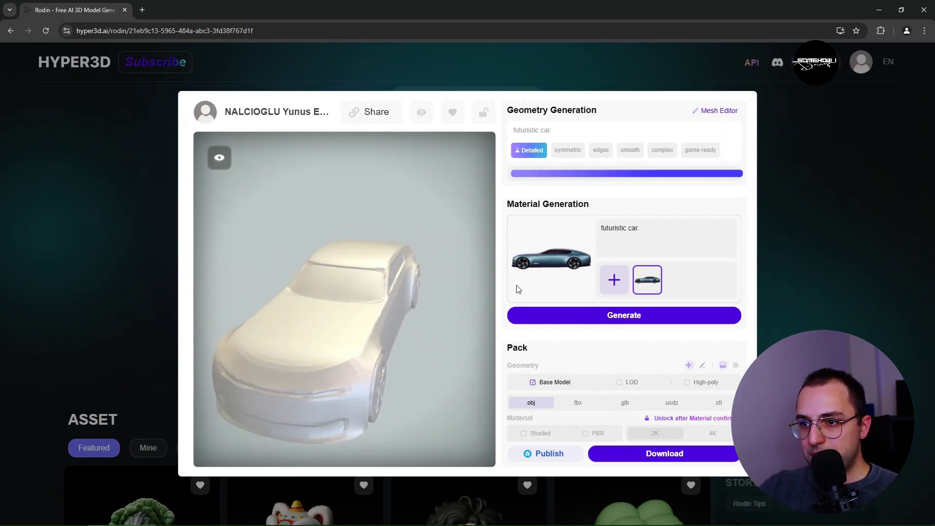
drag(478, 341, 438, 361)
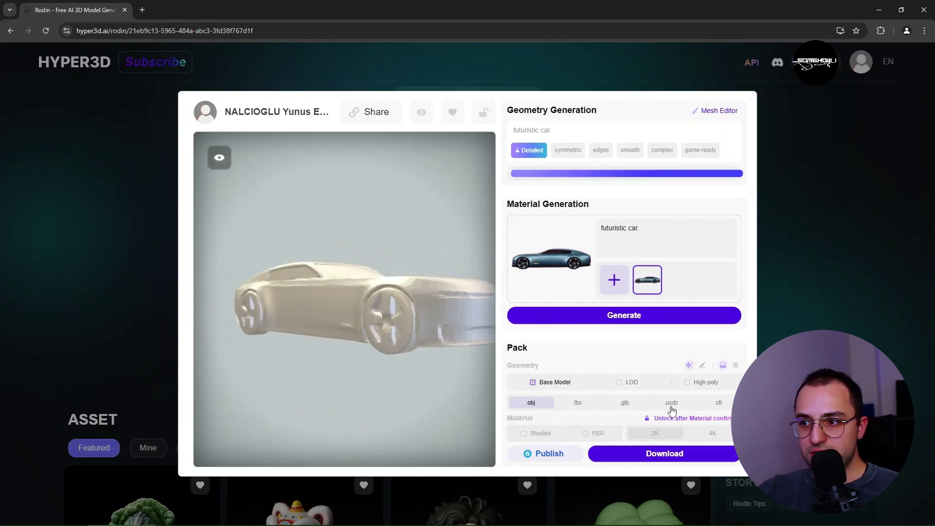
Download the car's base model in .obj format
click(628, 460)
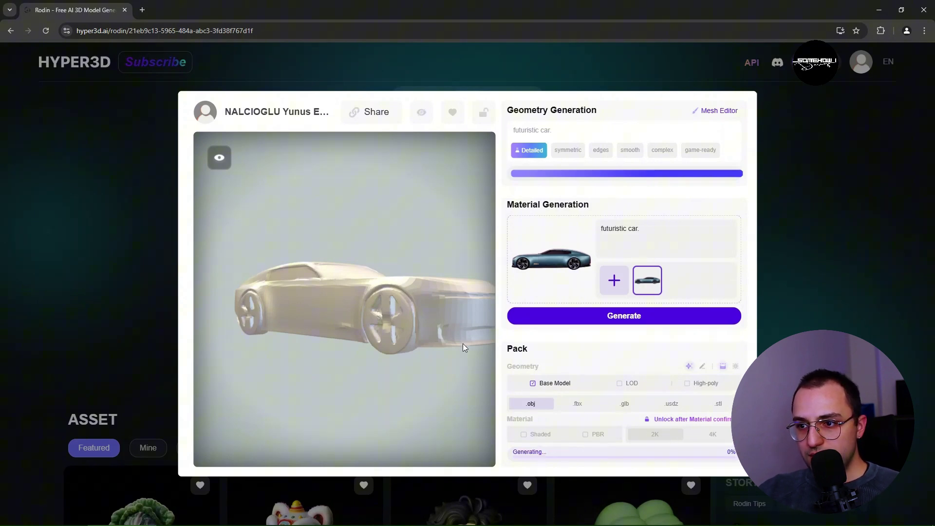
drag(431, 327, 295, 370)
click(453, 112)
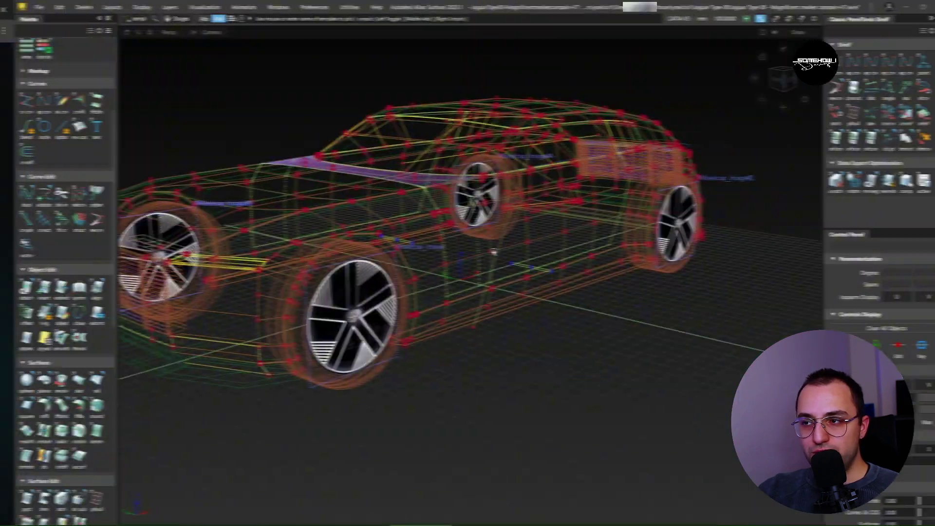
Switch to Alias and examine the subdivision car body in perspective from the front and side
mouse_move(419, 253)
alt+shift+mouse_down()
mouse_move(445, 255)
mouse_move(366, 301)
alt+shift+mouse_up()
alt+shift+right_drag(446, 323, 543, 321)
mouse_move(542, 321)
alt+shift+mouse_down()
mouse_move(383, 326)
mouse_move(551, 293)
alt+shift+mouse_up()
alt+shift+right_drag(550, 292, 479, 296)
alt+shift+drag(480, 296, 524, 283)
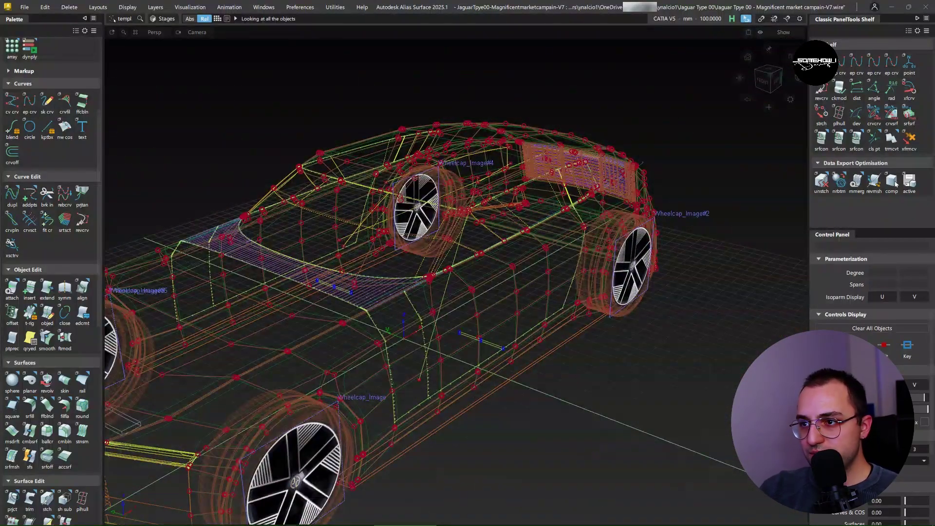
Import base.obj into the scene and hide the blue subdivision car body
drag(512, 525, 415, 355)
click(463, 297)
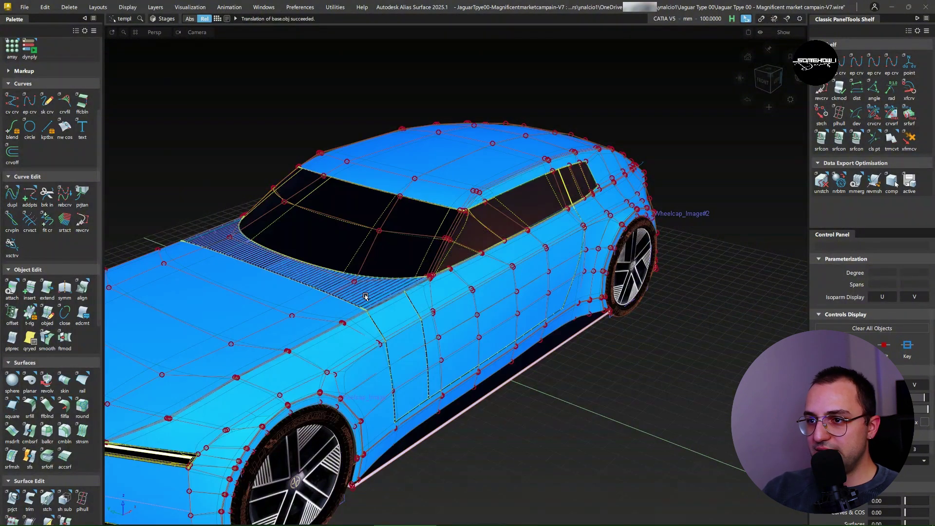
ctrl+shift+drag(398, 256, 396, 295)
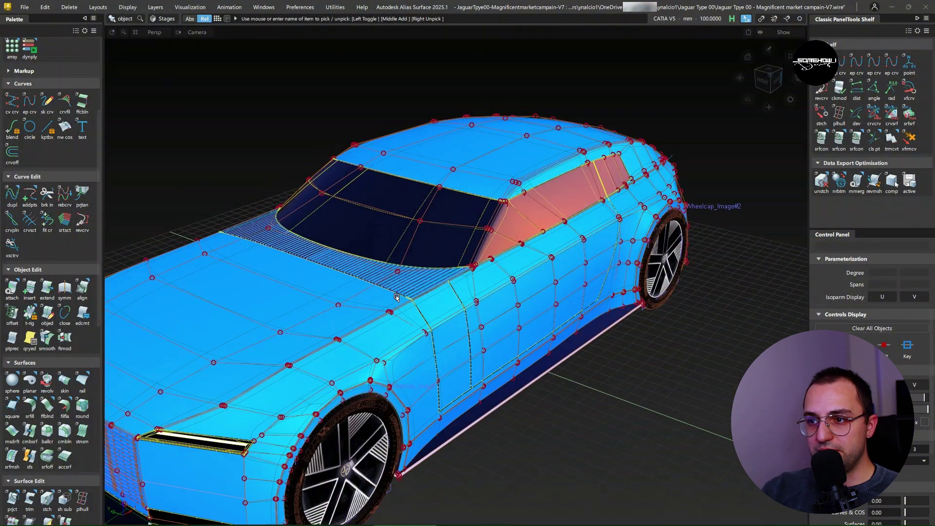
click(396, 295)
key(Delete)
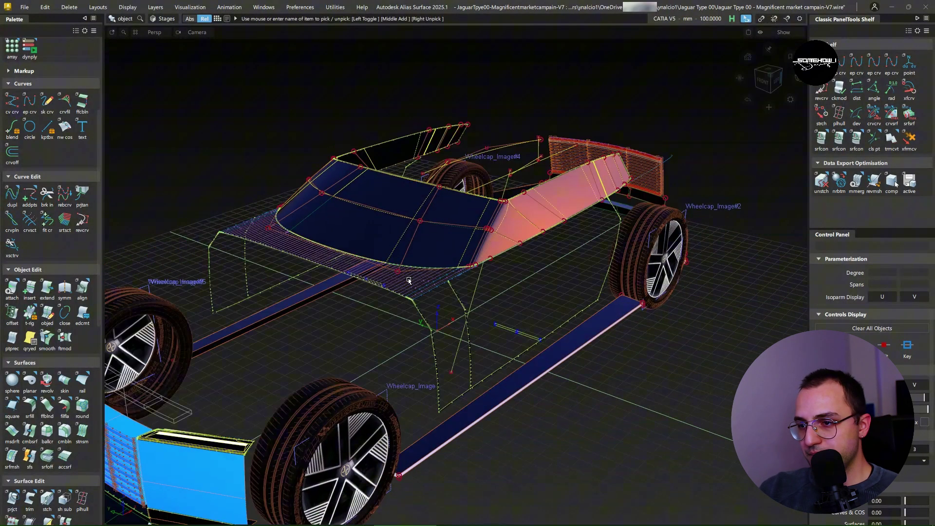
Isolate the two imported car meshes near the origin, frame them and display them shaded
alt+shift+drag(439, 241, 500, 360)
alt+shift+right_drag(501, 360, 556, 319)
alt+shift+right_drag(512, 422, 533, 348)
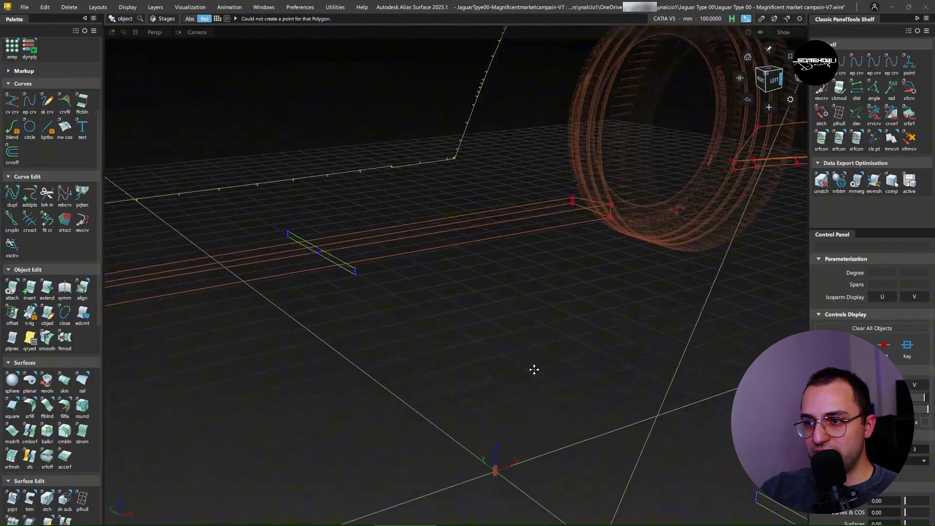
mouse_move(518, 402)
ctrl+shift+mouse_down()
mouse_move(494, 451)
mouse_move(502, 475)
mouse_move(485, 487)
ctrl+shift+mouse_up()
key(f)
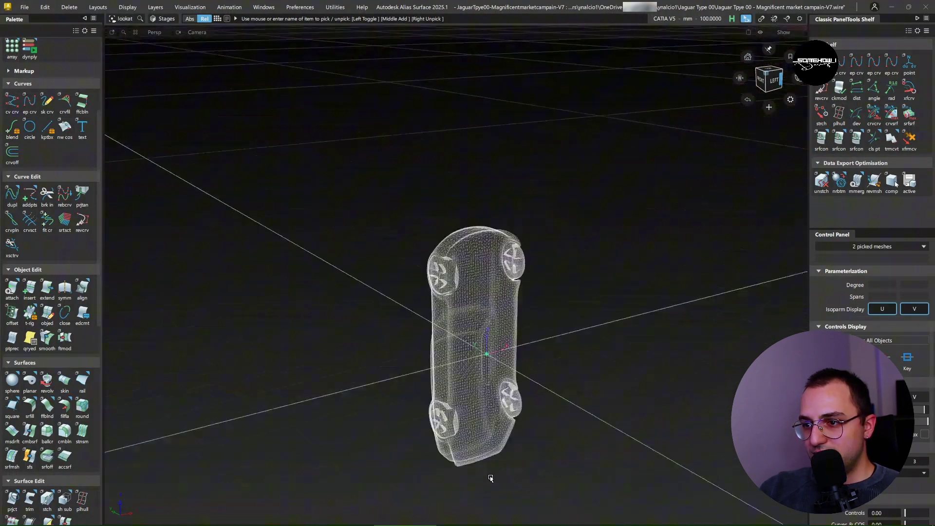
key(5)
mouse_move(443, 338)
alt+shift+mouse_down()
mouse_move(651, 297)
mouse_move(522, 301)
alt+shift+mouse_up()
ctrl+shift+middle_drag(586, 271, 588, 291)
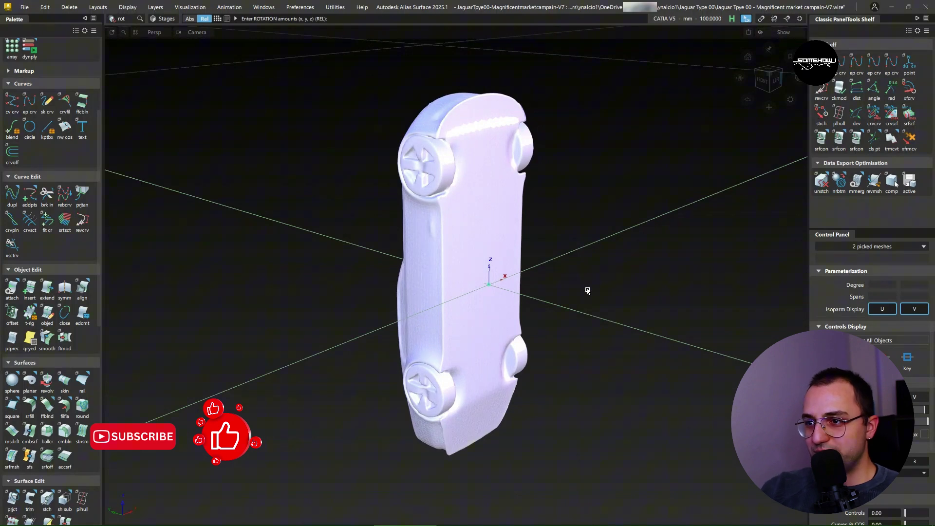
Rotate the two picked car meshes 90 degrees about X and -90 degrees about Z
text(90)
key(Return)
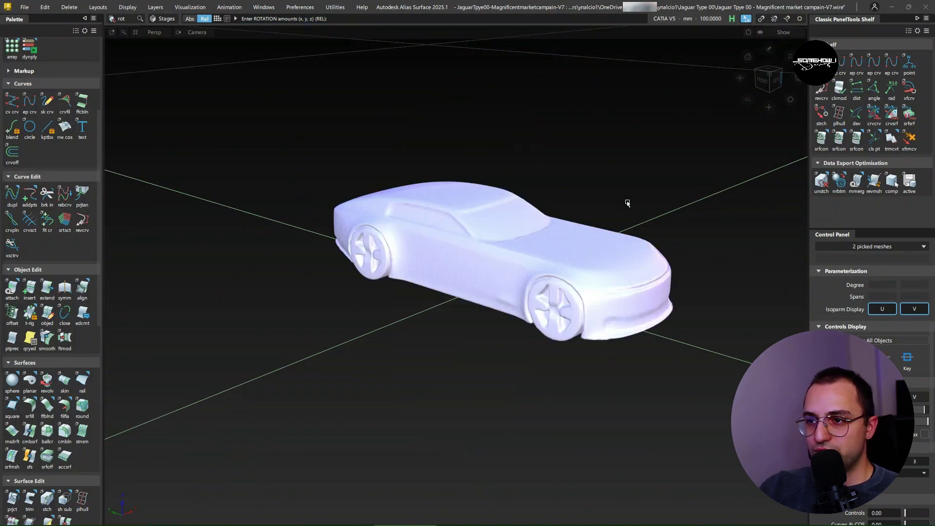
ctrl+shift+middle_drag(640, 163, 640, 179)
right_drag(660, 178, 658, 177)
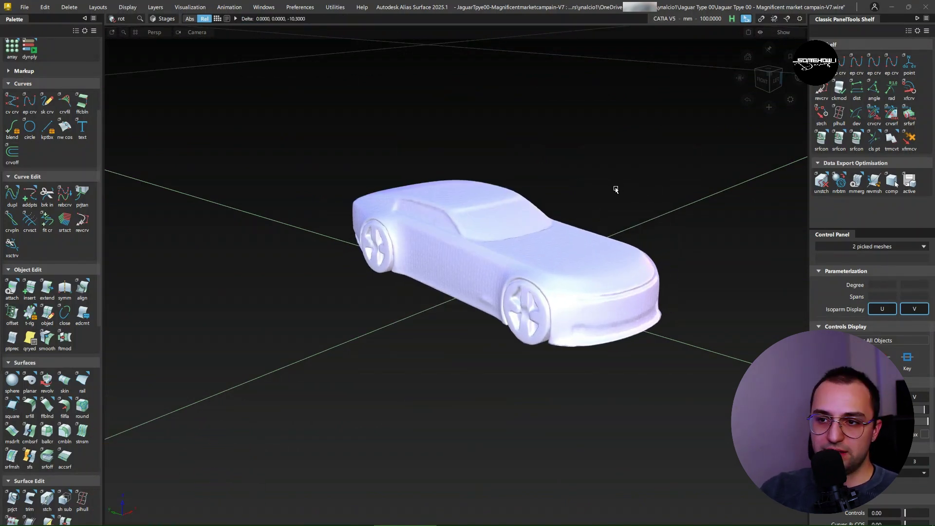
key(ctrl+z)
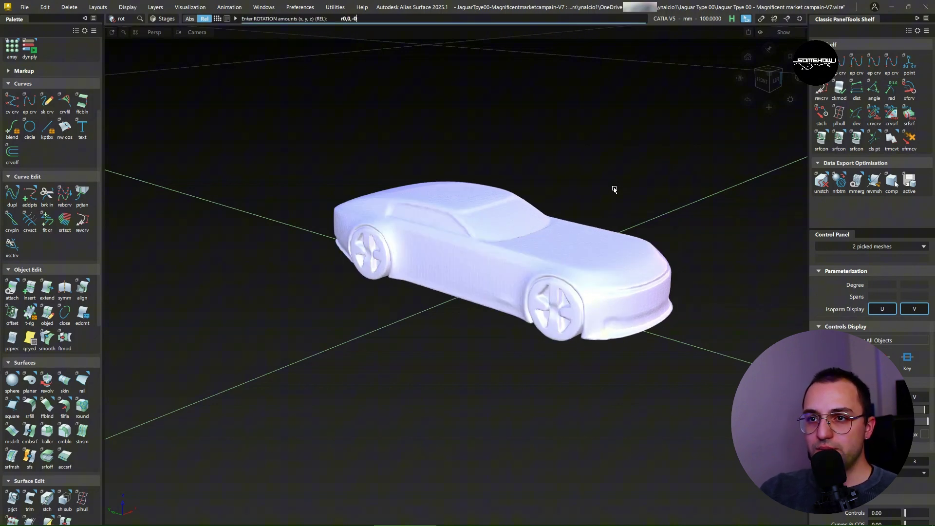
key(Return)
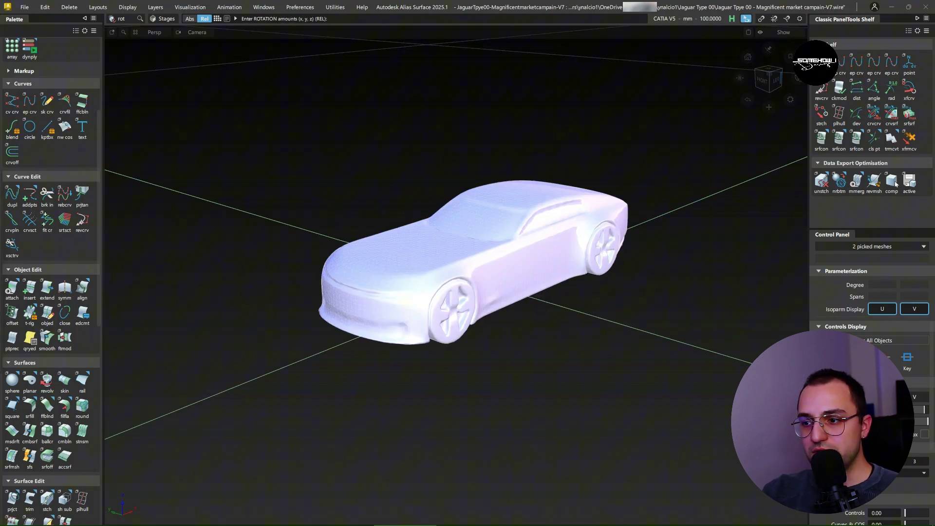
Open the picked meshes' object information and set the X, Y and Z scale of NoName#2 to 280
key(ctrl+5)
drag(366, 173, 656, 93)
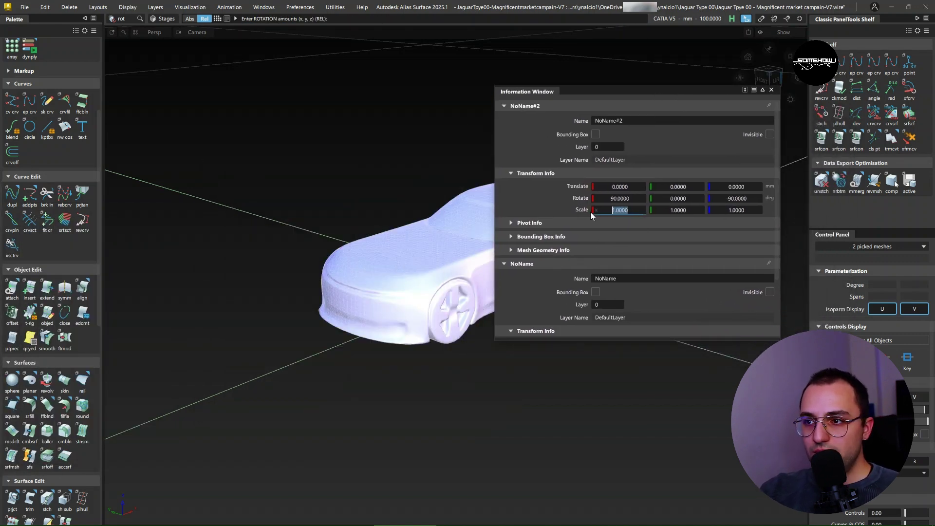
text(280)
key(Tab)
text(280)
key(Tab)
text(282)
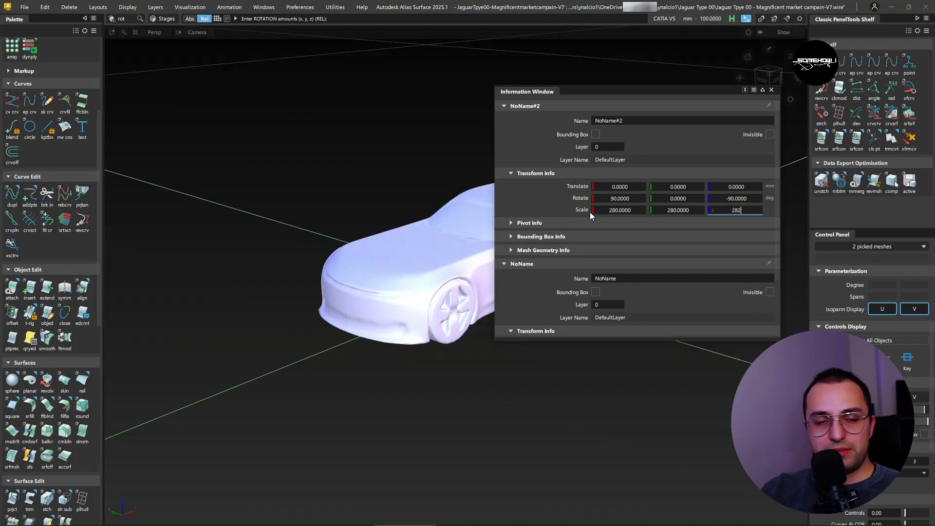
key(BackSpace)
text(0)
key(Tab)
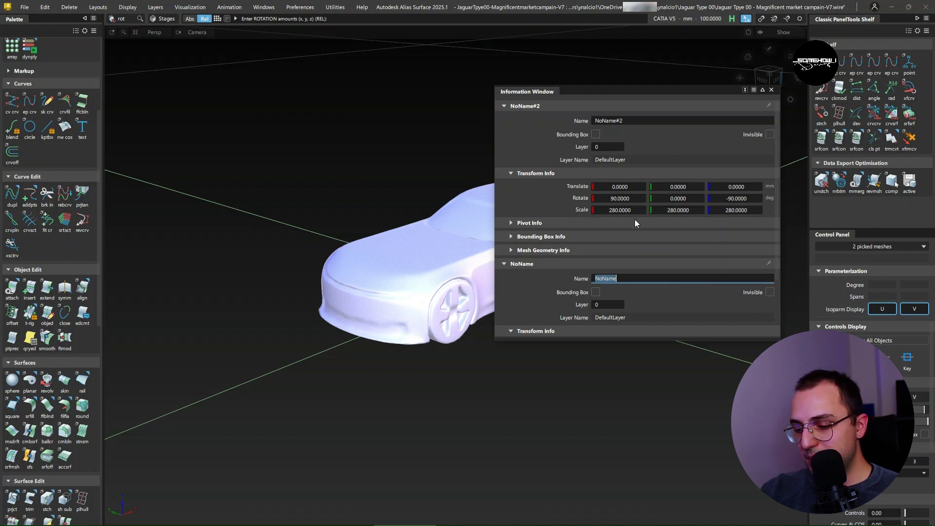
Pick the still unscaled NoName mesh and set its X, Y and Z scale to 280
click(468, 246)
ctrl+shift+drag(472, 313, 479, 203)
ctrl+shift+drag(479, 203, 475, 239)
click(472, 254)
text(280)
key(Return)
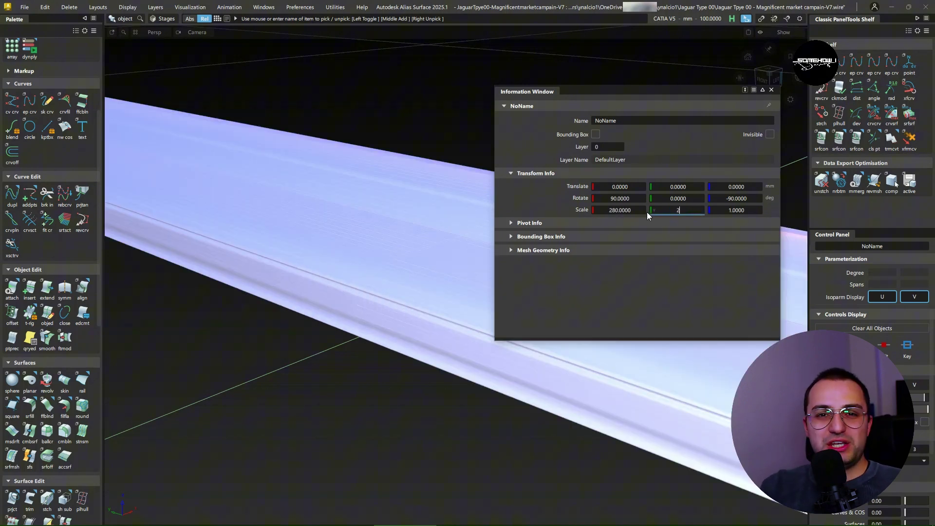
text(280)
key(Return)
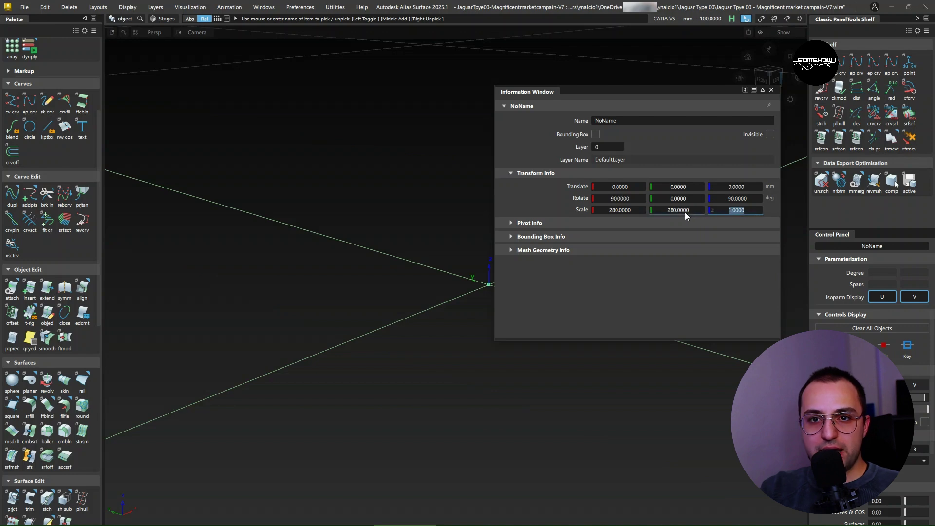
text(280)
key(Return)
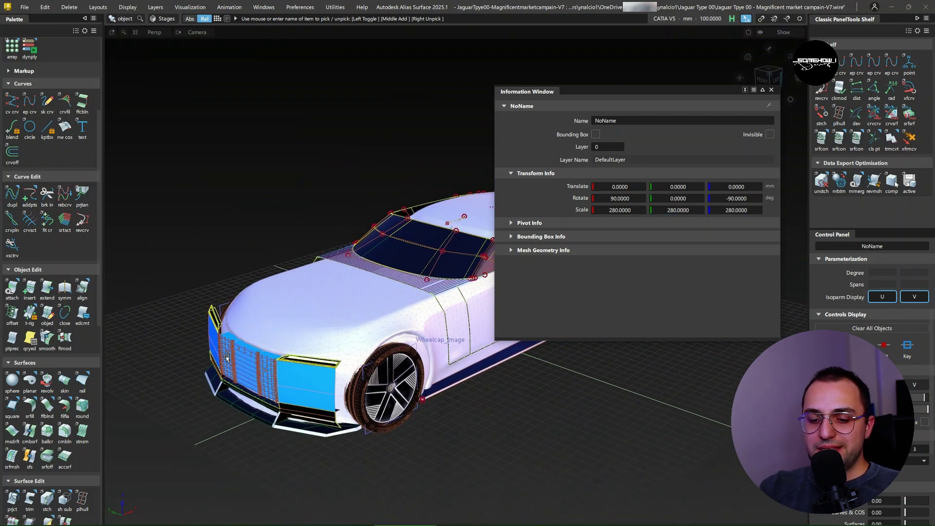
Move the scaled car mesh out beside the original car and bring the hidden subdivision body back into view
alt+shift+drag(375, 307, 432, 307)
click(453, 274)
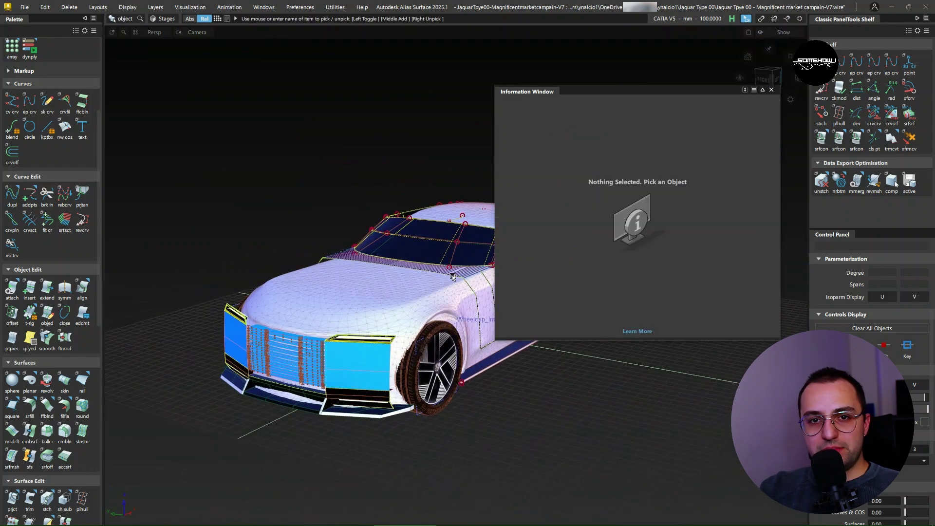
click(450, 303)
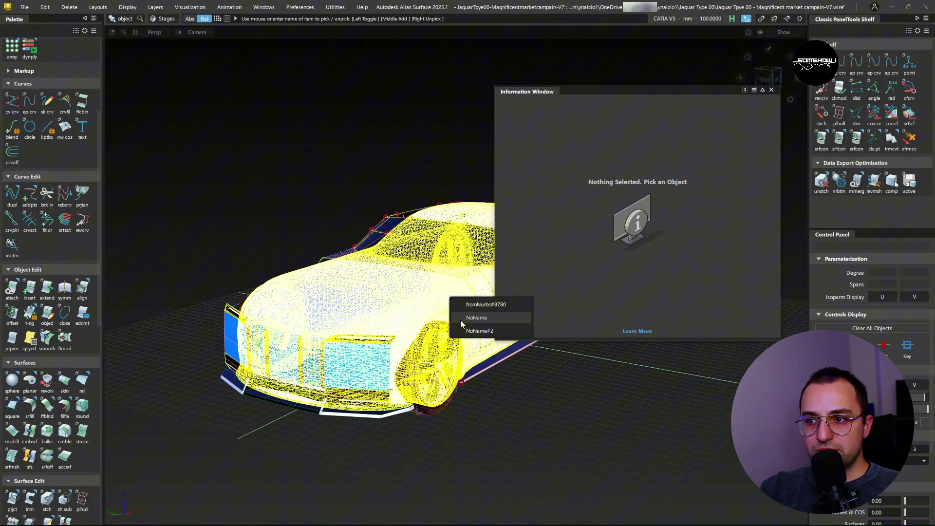
click(472, 331)
click(472, 331)
click(443, 291)
ctrl+shift+middle_drag(529, 417, 530, 411)
middle_drag(534, 418, 682, 441)
middle_drag(555, 441, 682, 452)
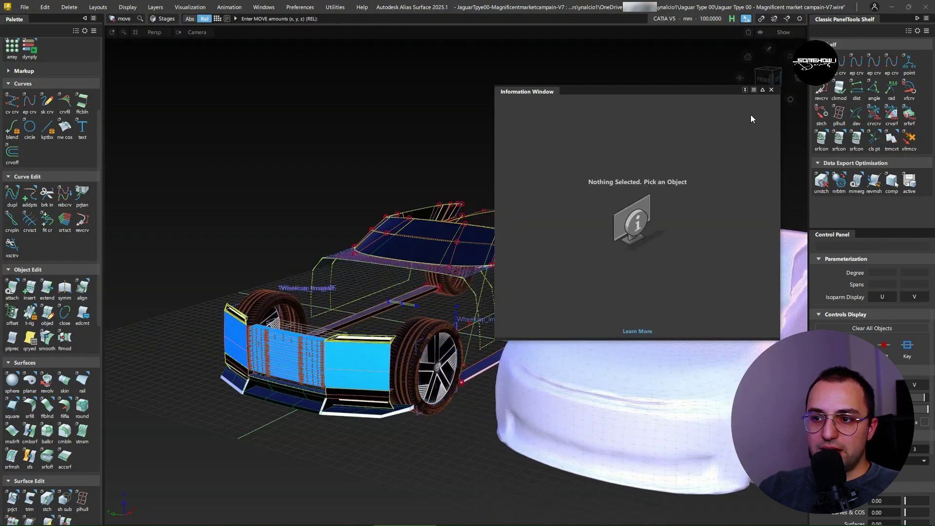
click(763, 90)
click(763, 91)
drag(726, 90, 621, 71)
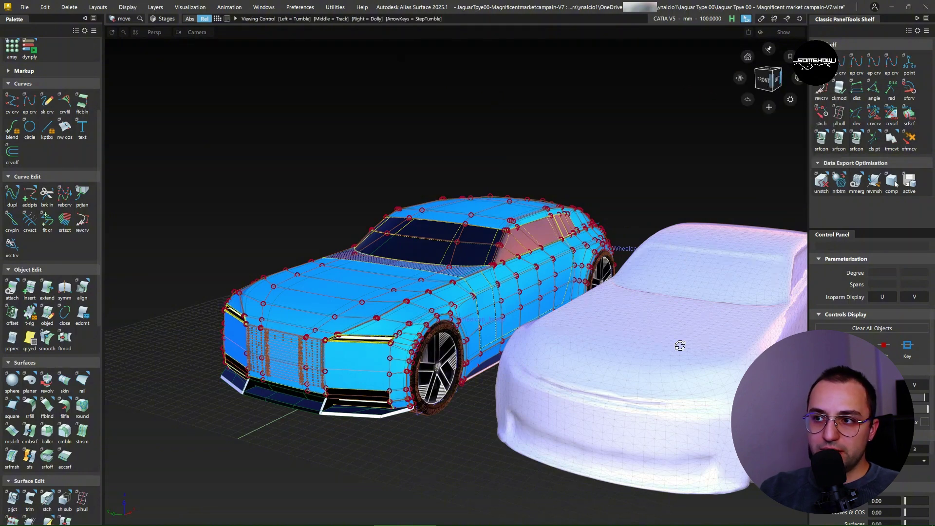
Compare the generated car mesh with the subdivision body from the side and in perspective
alt+shift+drag(680, 345, 576, 347)
alt+shift+middle_drag(550, 349, 461, 361)
alt+shift+drag(462, 361, 461, 365)
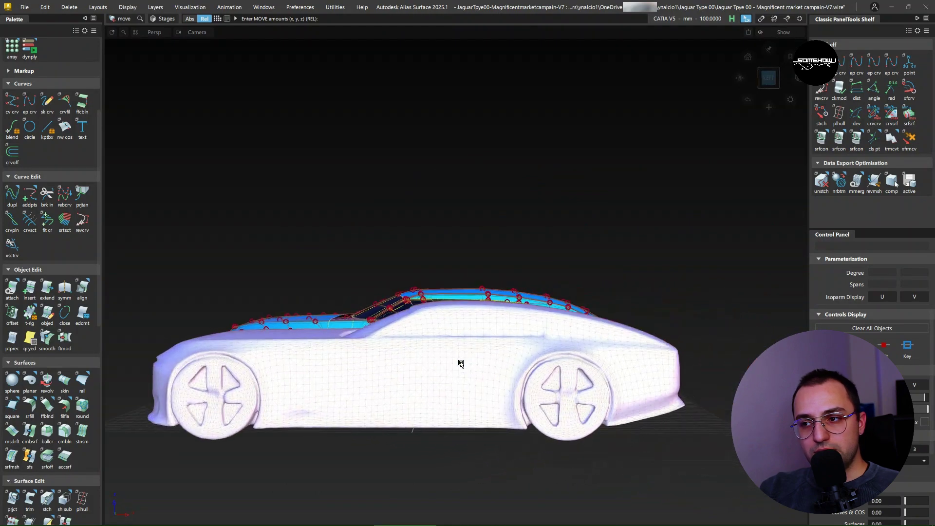
key(alt+s)
key(alt+s)
alt+shift+drag(232, 364, 426, 366)
alt+shift+middle_drag(426, 367, 481, 361)
alt+shift+drag(481, 361, 403, 347)
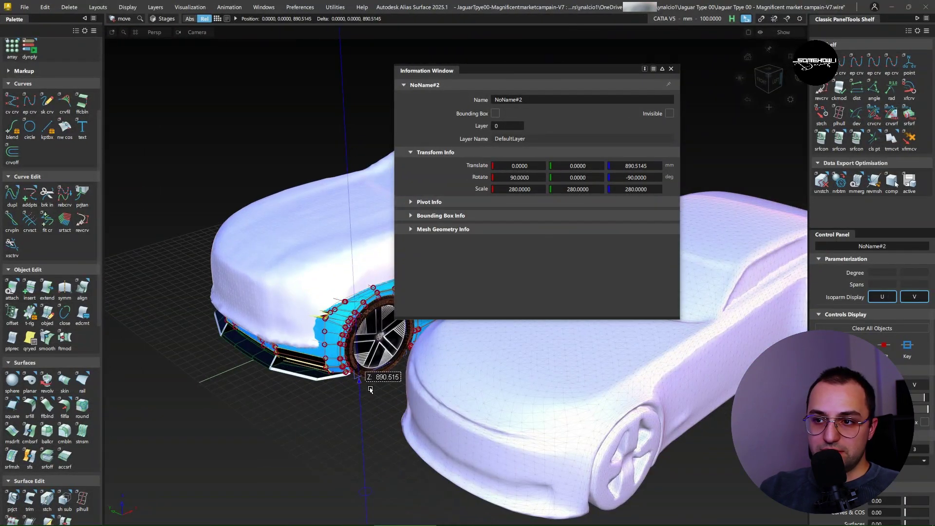
Set the rough overlapping car mesh at about 694 mm in Z and move it out beside the wheeled mesh
drag(369, 390, 369, 410)
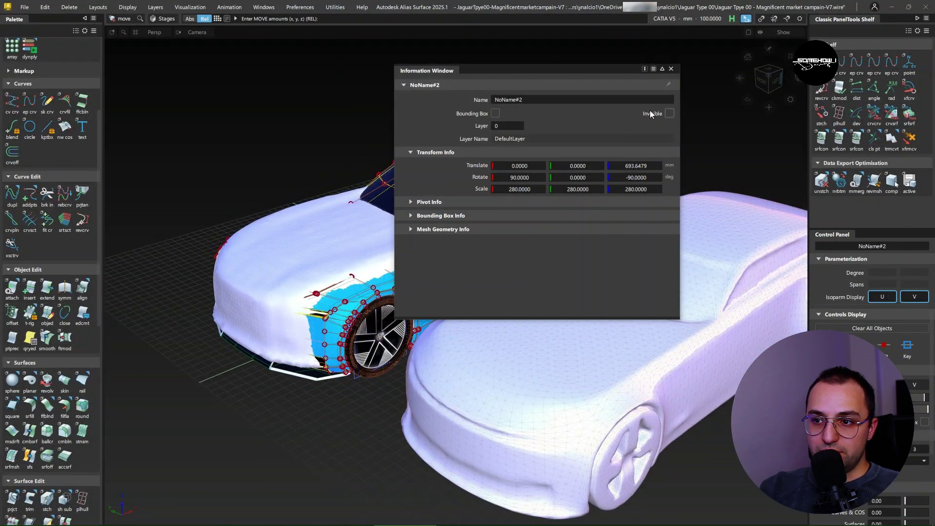
click(672, 69)
alt+shift+right_drag(439, 198, 296, 194)
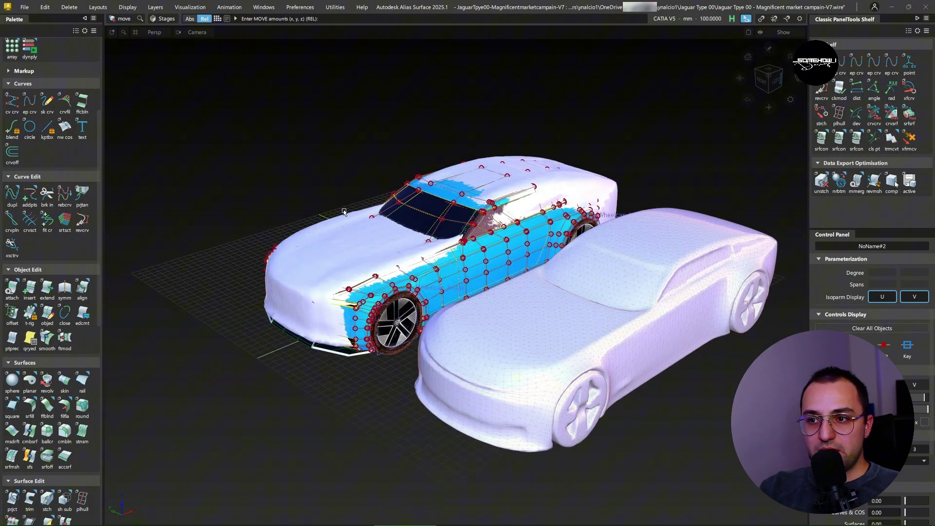
alt+shift+drag(295, 194, 535, 371)
alt+shift+middle_drag(536, 371, 584, 361)
In front view, level the rough car mesh at about 636 mm in Z and shift it about 816 mm in Y toward the wheeled mesh
ctrl+shift+drag(546, 398, 594, 300)
ctrl+shift+drag(588, 346, 575, 390)
click(571, 398)
ctrl+shift+right_drag(563, 390, 556, 332)
click(559, 405)
ctrl+shift+drag(586, 245, 573, 390)
click(576, 400)
mouse_move(578, 453)
ctrl+shift+right_down()
mouse_move(575, 421)
mouse_move(582, 440)
ctrl+shift+right_up()
middle_drag(579, 440, 506, 440)
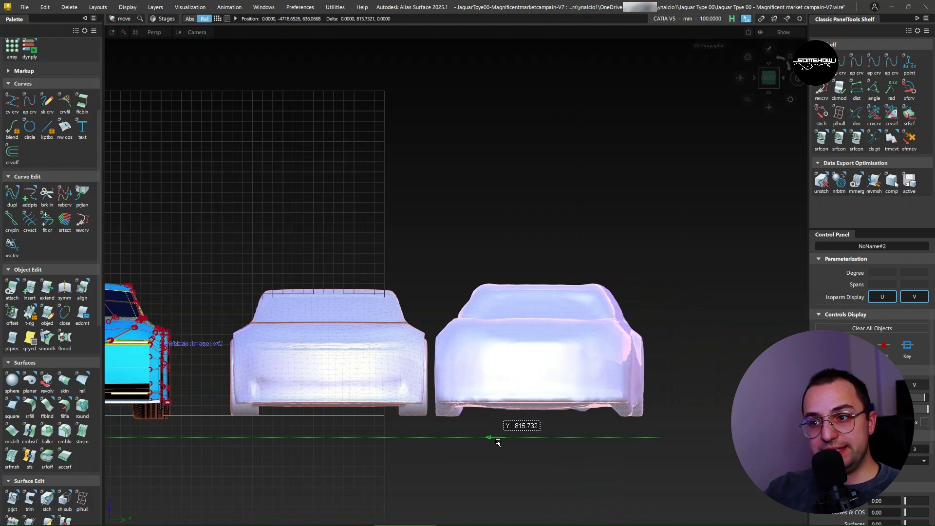
Undo the stray move of the rough car mesh and nudge it slightly closer to the wheeled mesh in top view
alt+shift+drag(498, 442, 466, 389)
key(ctrl+z)
alt+shift+right_drag(532, 309, 466, 382)
alt+shift+drag(466, 382, 424, 352)
alt+shift+right_drag(424, 351, 459, 373)
alt+shift+drag(460, 374, 414, 242)
ctrl+shift+drag(413, 241, 416, 373)
click(417, 378)
ctrl+shift+right_drag(457, 478, 466, 441)
mouse_move(469, 439)
middle_down()
mouse_move(453, 439)
mouse_move(462, 439)
middle_up()
Pick the wheeled car mesh and shift it slightly closer to the subdivision car
ctrl+shift+drag(434, 449, 431, 388)
ctrl+shift+drag(409, 307, 412, 368)
drag(413, 370, 414, 405)
ctrl+shift+right_drag(438, 449, 439, 406)
middle_drag(439, 420, 415, 420)
Deselect everything and compare the three cars from above and in perspective
alt+shift+middle_drag(437, 380, 540, 418)
alt+shift+right_drag(540, 418, 523, 462)
ctrl+shift+drag(523, 463, 531, 417)
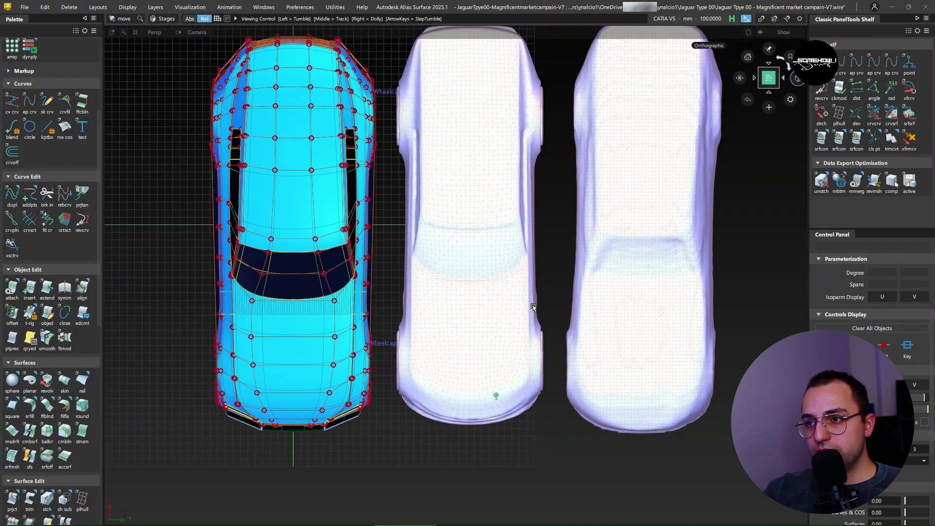
alt+shift+right_drag(533, 308, 532, 323)
alt+shift+middle_drag(532, 323, 510, 335)
alt+shift+click(463, 282)
alt+shift+drag(463, 282, 576, 218)
alt+shift+drag(514, 302, 379, 390)
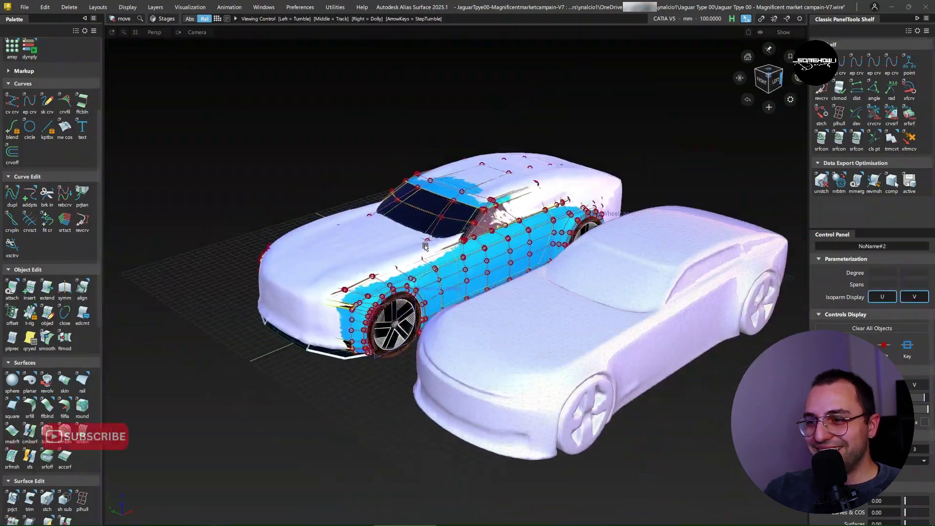
Move the rough car mesh off the subdivision car to the far side of the wheeled mesh
ctrl+shift+right_click(393, 251)
ctrl+shift+middle_drag(393, 252, 393, 245)
middle_drag(292, 208, 532, 301)
alt+shift+middle_drag(555, 353, 502, 346)
alt+shift+right_drag(502, 347, 487, 362)
alt+shift+drag(486, 361, 449, 370)
alt+shift+middle_drag(449, 370, 560, 363)
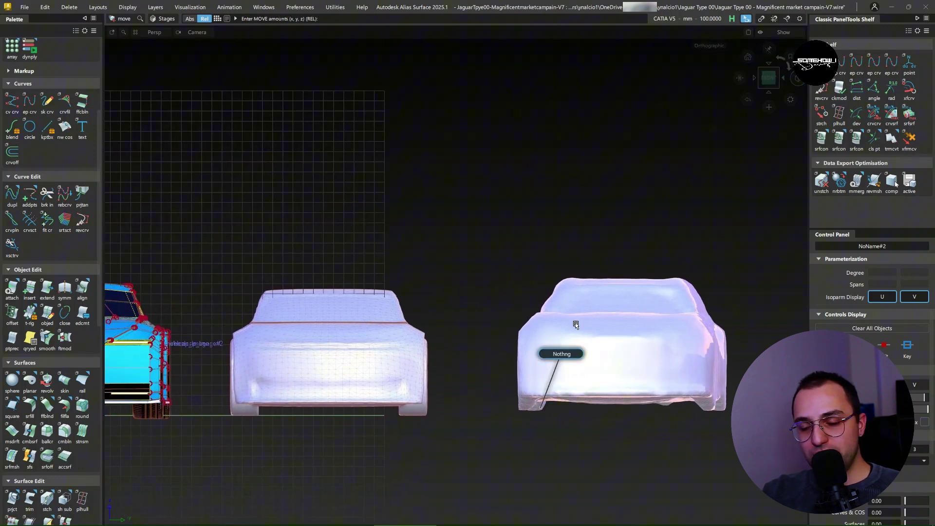
Pick the rough car mesh in front view, lower it to about 636 mm in Z and shift it about 816 mm in Y
ctrl+shift+drag(576, 325, 588, 387)
ctrl+shift+drag(584, 269, 584, 275)
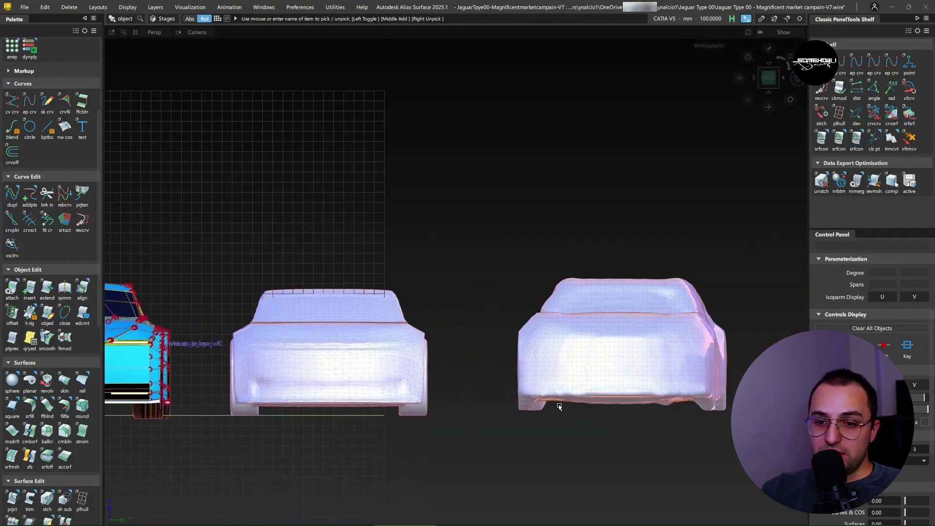
click(581, 368)
ctrl+shift+middle_drag(580, 390, 581, 434)
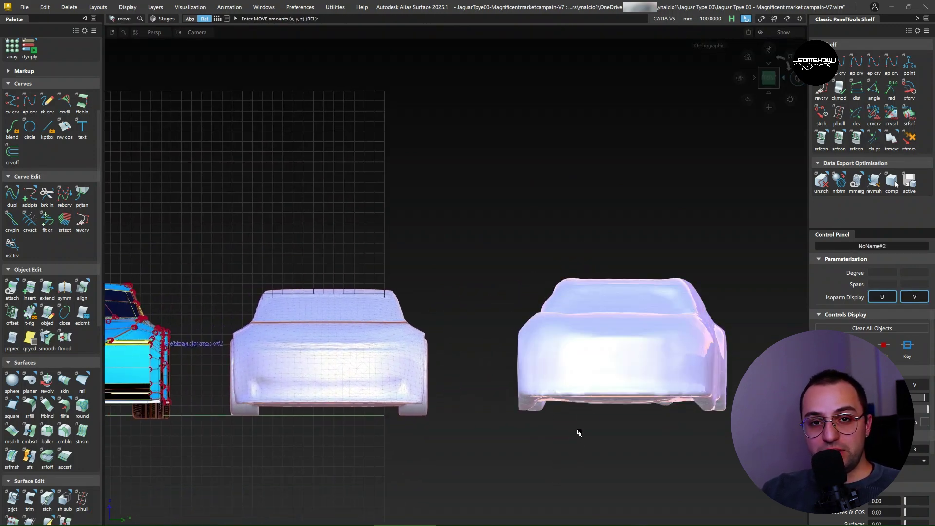
right_drag(580, 435, 579, 440)
middle_drag(580, 441, 503, 440)
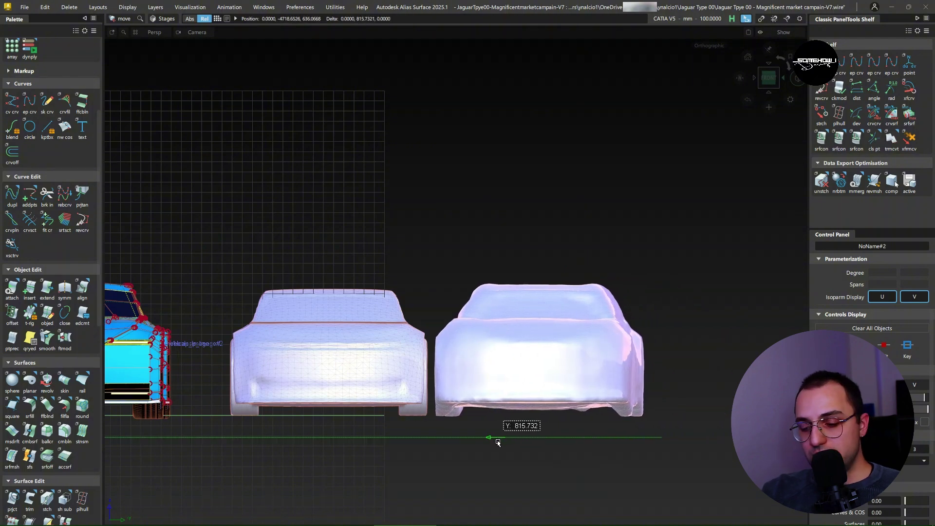
alt+shift+drag(428, 352, 476, 440)
drag(482, 376, 468, 386)
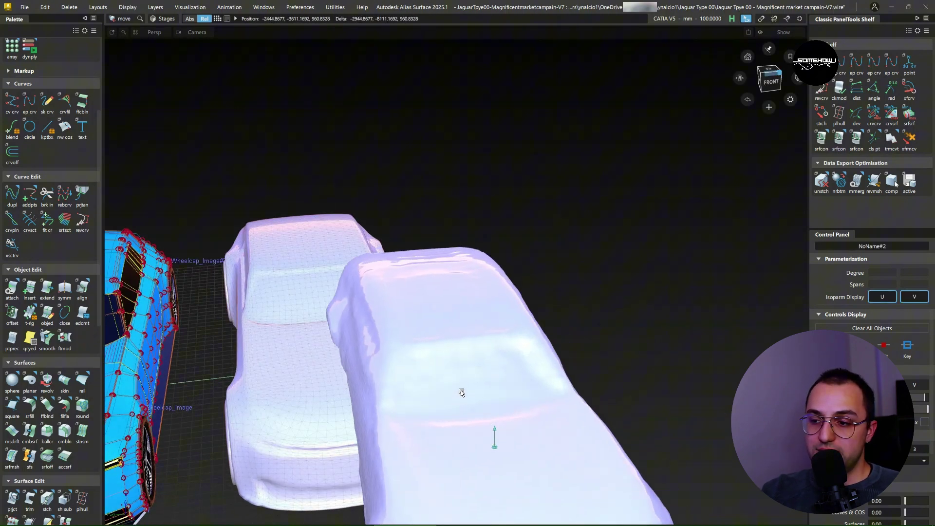
key(ctrl+z)
In top view, pick the wheeled car mesh and shift it slightly toward the subdivision car
alt+shift+right_drag(483, 369, 416, 393)
alt+shift+drag(416, 393, 409, 366)
alt+shift+right_drag(409, 365, 434, 367)
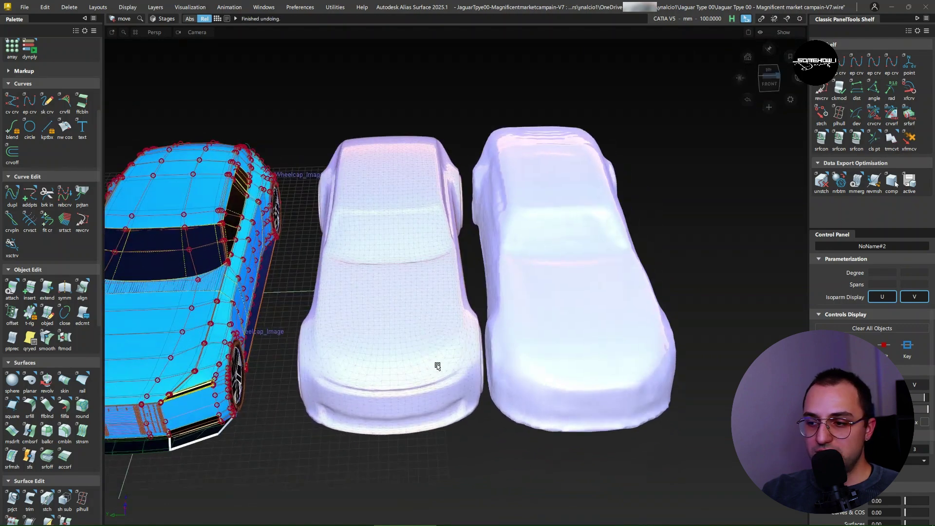
alt+shift+drag(434, 368, 414, 291)
ctrl+shift+drag(414, 327, 415, 363)
click(415, 365)
ctrl+shift+middle_drag(458, 476, 456, 439)
ctrl+shift+drag(409, 309, 411, 363)
click(412, 378)
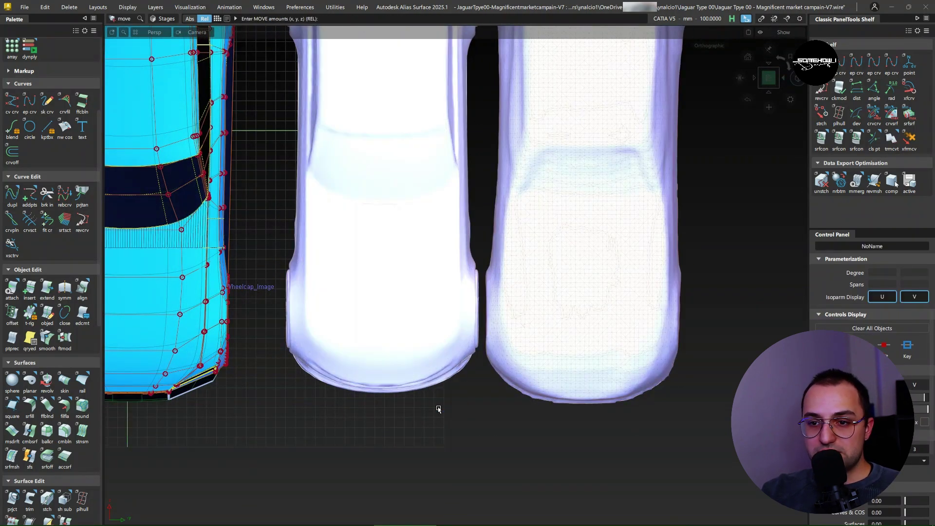
middle_drag(438, 415, 416, 421)
Switch the cars to a reflective diagnostic shading and compare both generated meshes' surfaces up close in perspective
alt+shift+right_drag(437, 393, 414, 341)
alt+shift+middle_drag(414, 341, 509, 391)
alt+shift+right_drag(509, 390, 489, 414)
ctrl+shift+drag(525, 459, 536, 404)
alt+shift+right_drag(515, 369, 512, 338)
alt+shift+drag(563, 305, 519, 266)
alt+shift+right_drag(519, 265, 607, 297)
alt+shift+drag(608, 297, 549, 279)
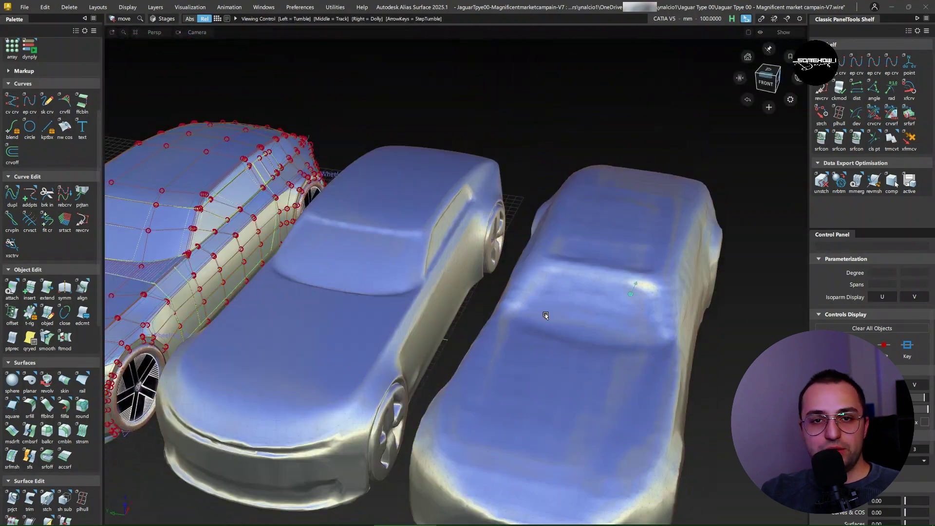
alt+shift+drag(549, 313, 587, 272)
alt+shift+right_drag(587, 272, 425, 354)
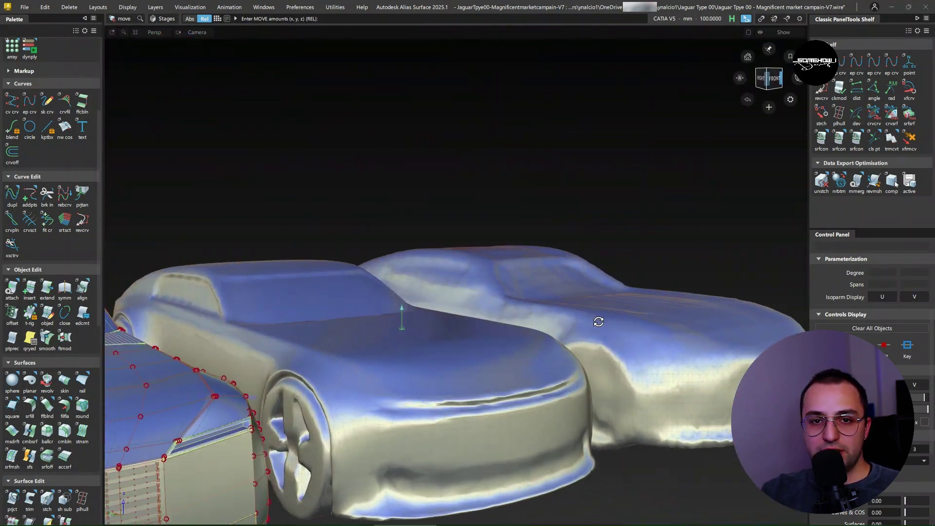